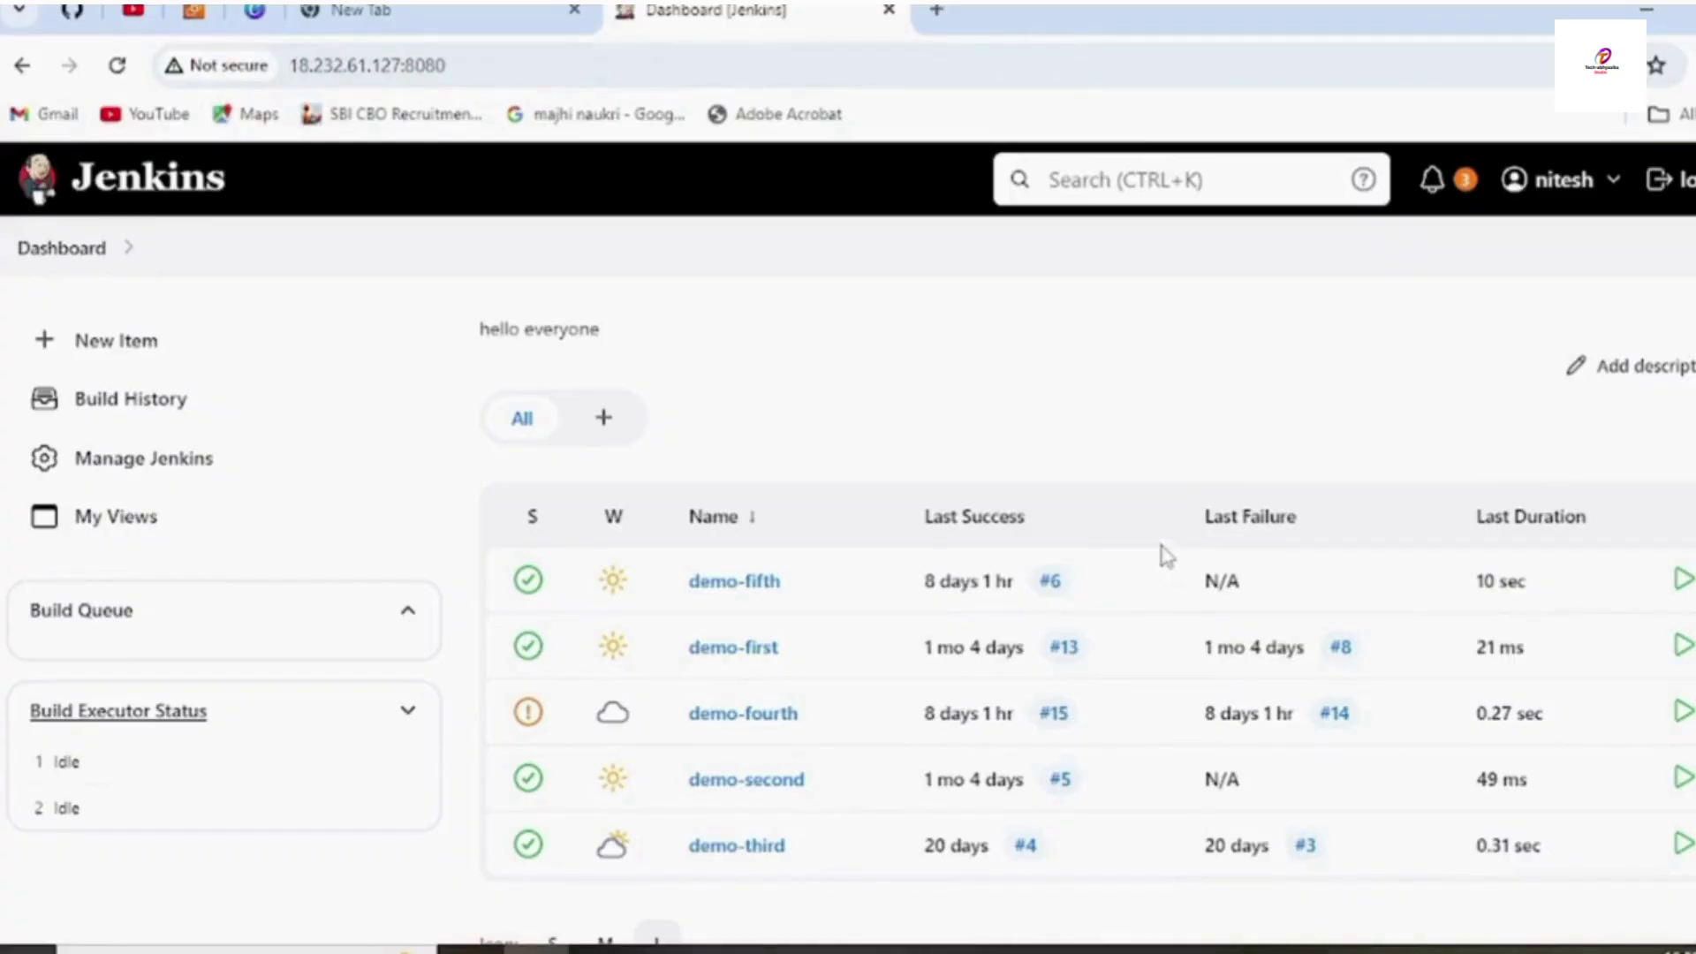
# Step: Create a new Freestyle project item named demo-periodic-build
pyautogui.click(128, 349)
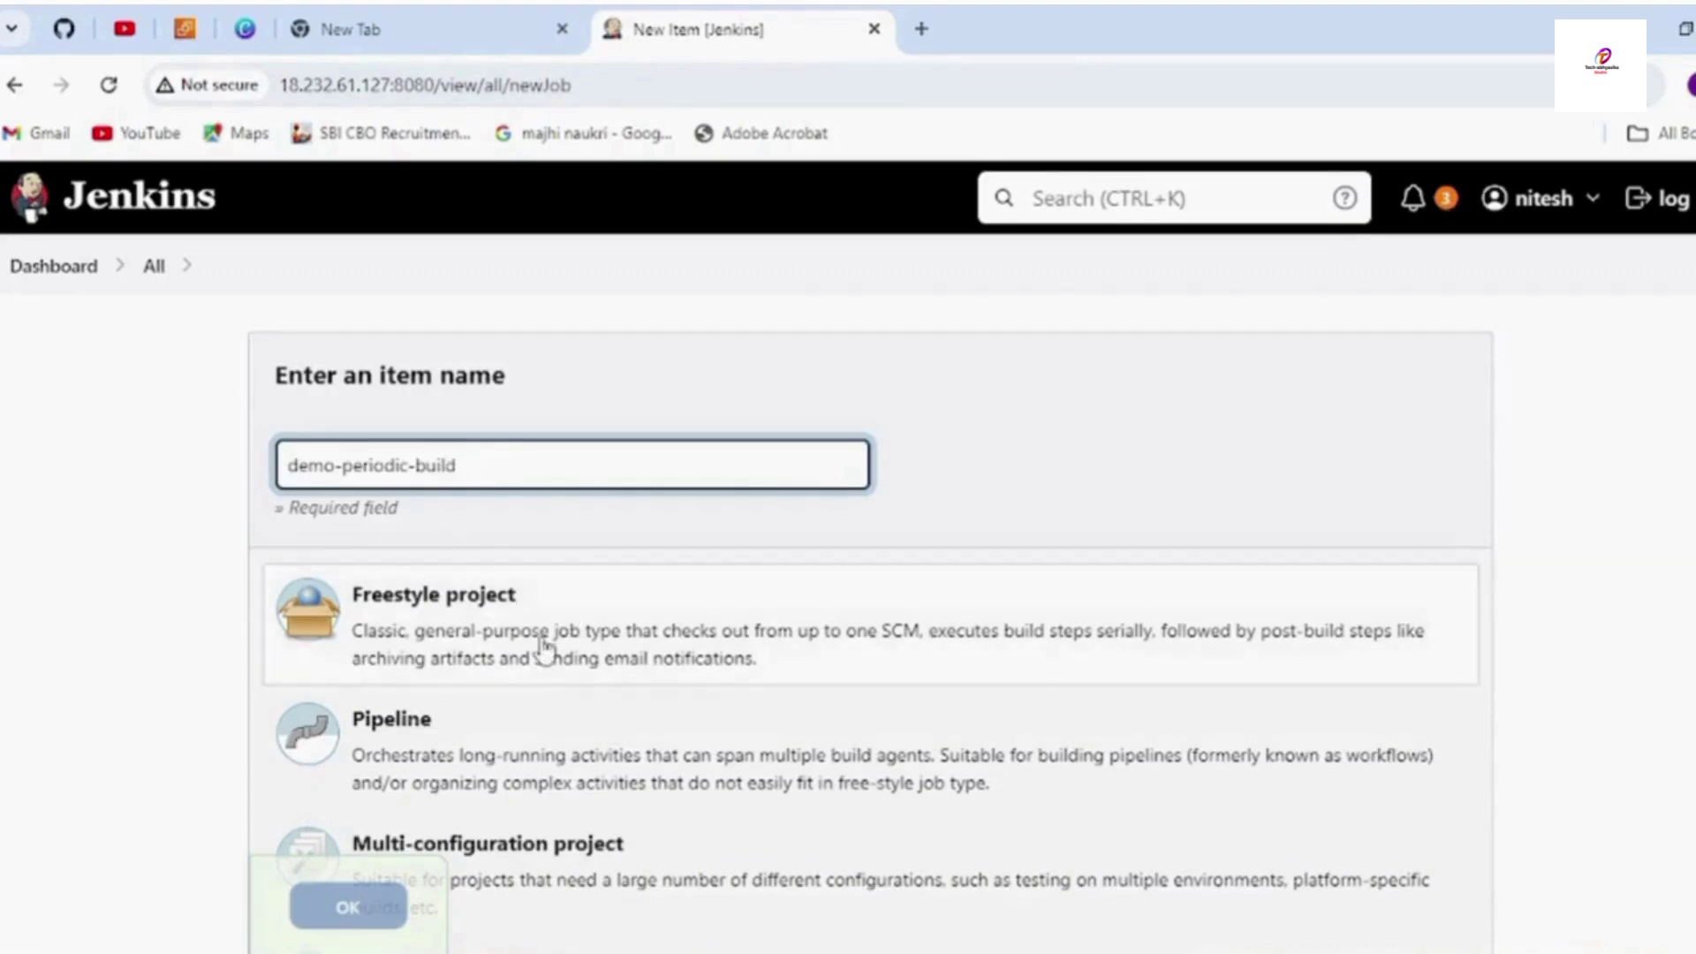
pyautogui.scroll(-5, 543, 645)
pyautogui.scroll(4, 541, 640)
pyautogui.click(447, 482)
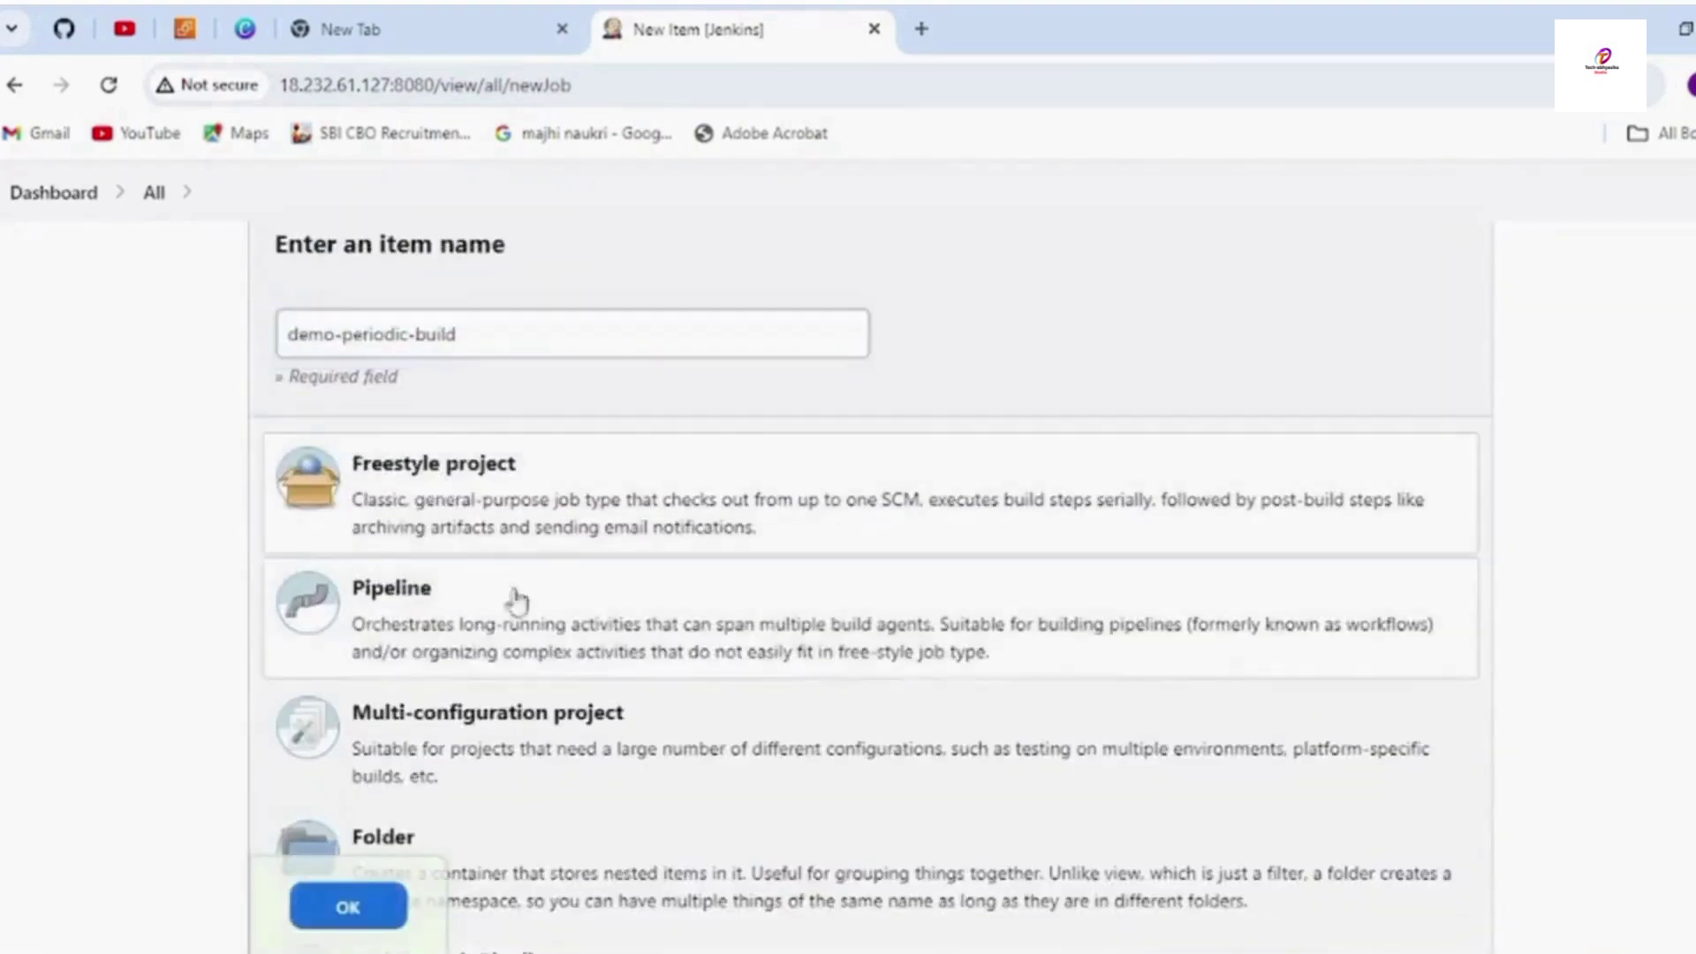
pyautogui.scroll(-5, 530, 618)
pyautogui.click(365, 907)
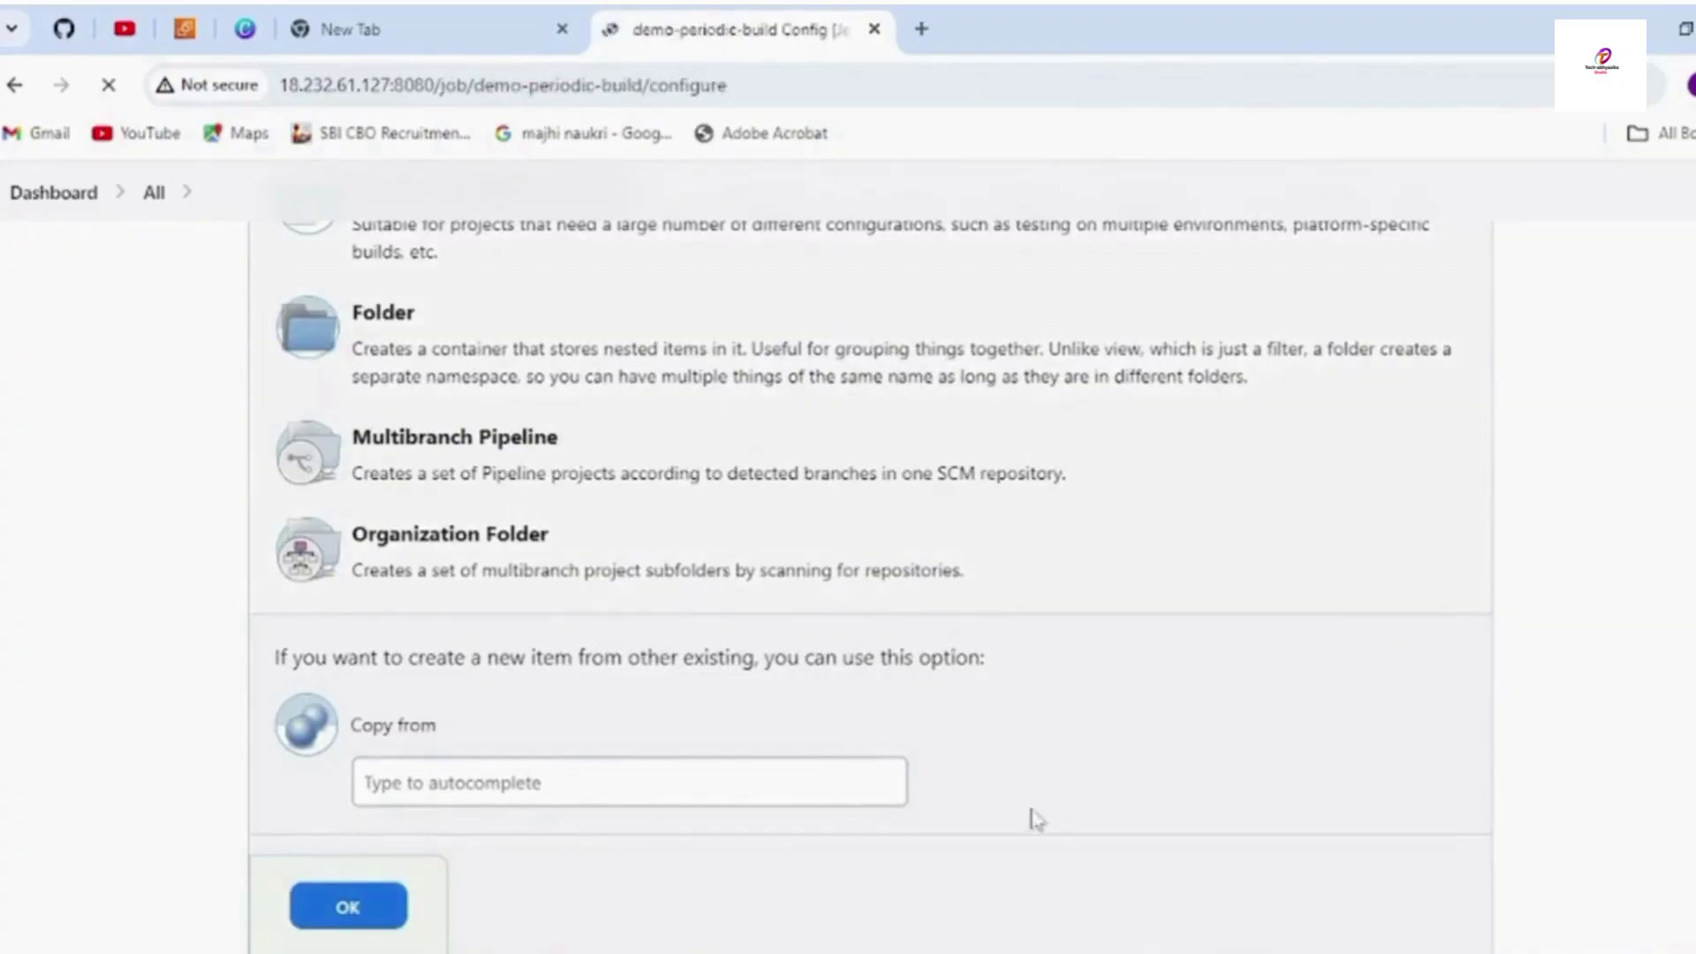
# Step: Enable the Build periodically trigger in the demo-periodic-build job configuration
pyautogui.scroll(6, 990, 671)
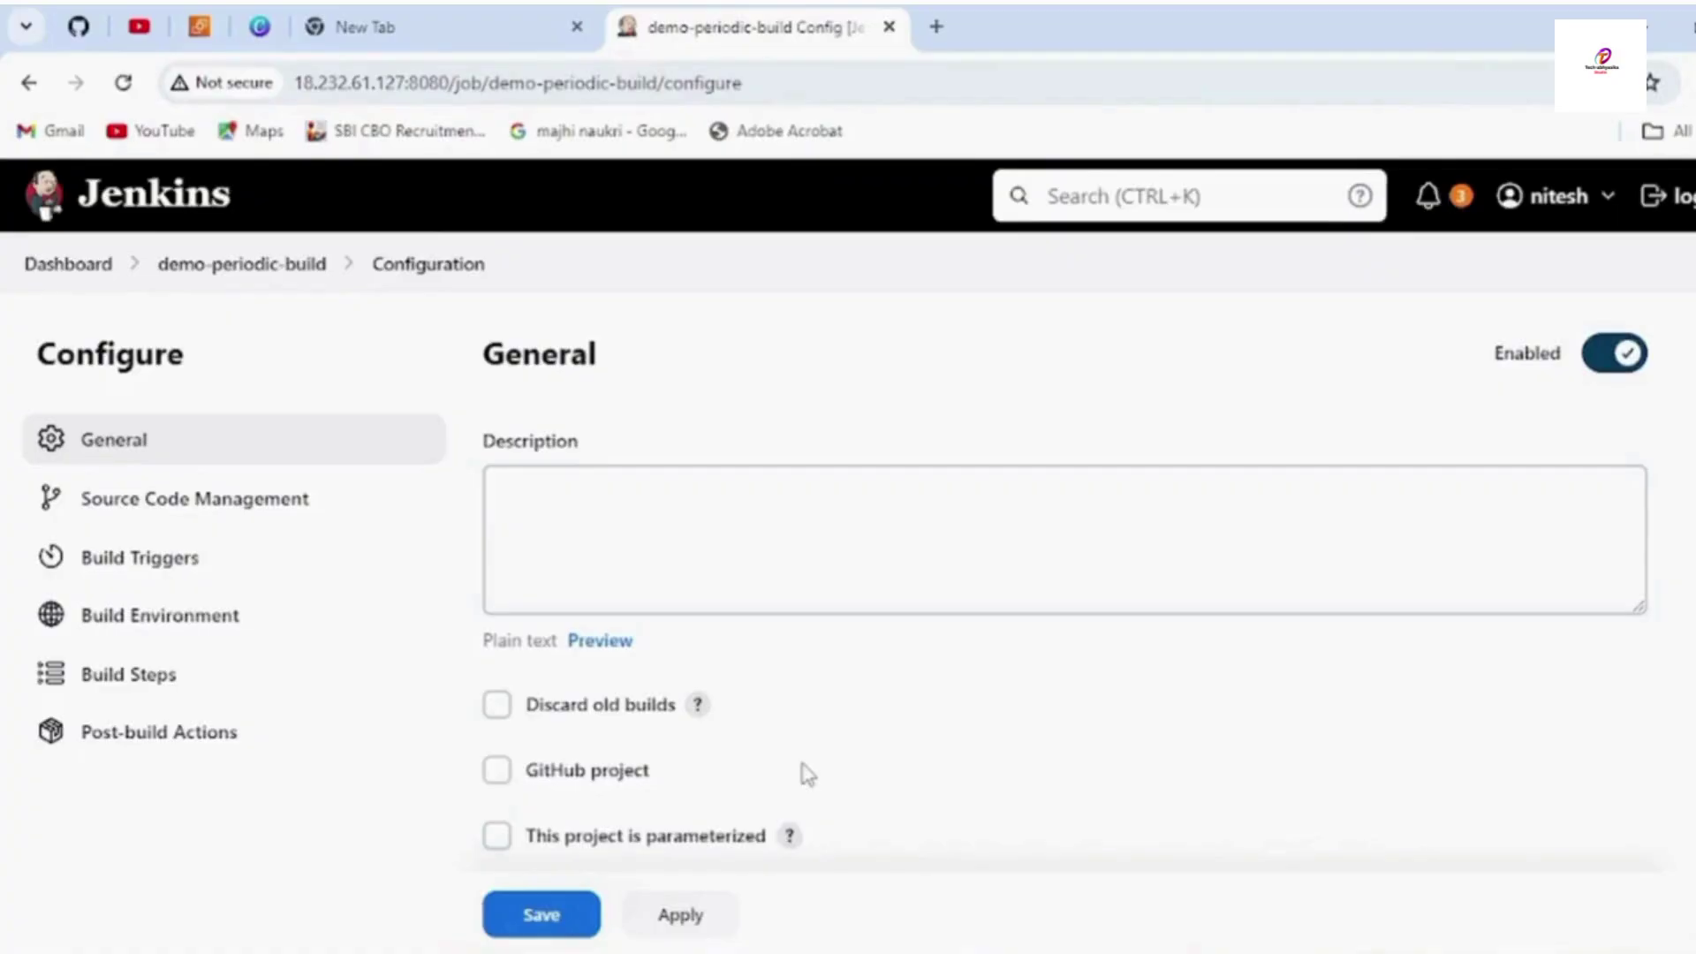
pyautogui.scroll(-1, 901, 522)
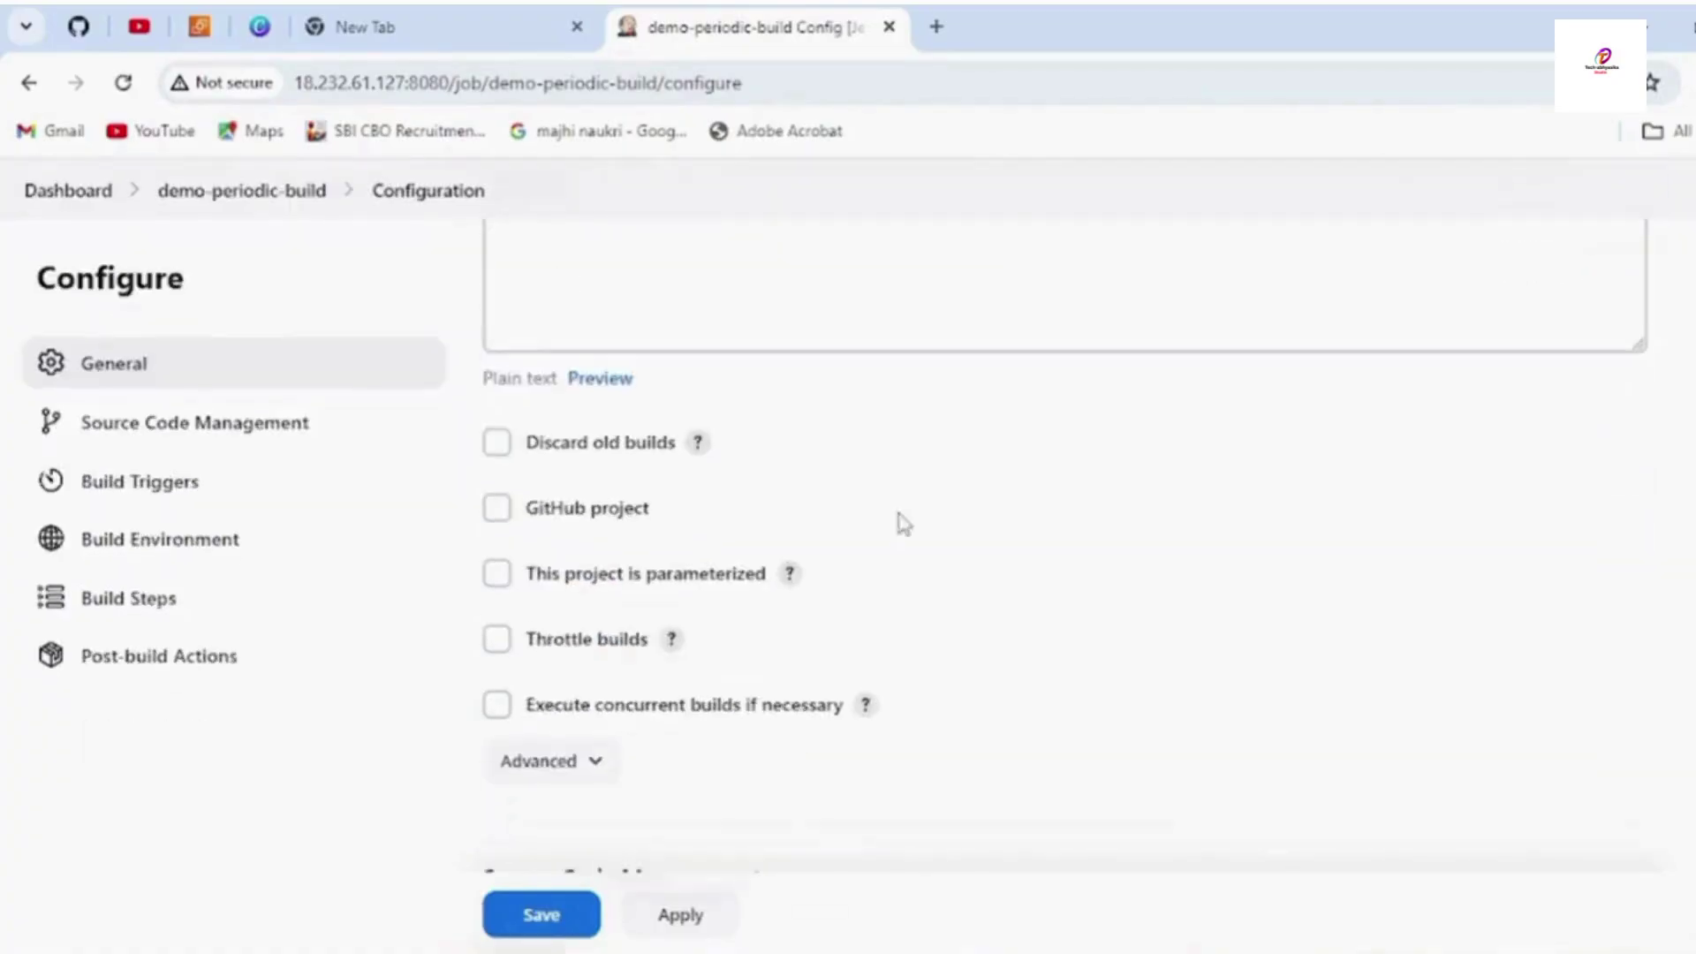
pyautogui.scroll(-4, 781, 585)
pyautogui.scroll(-4, 777, 594)
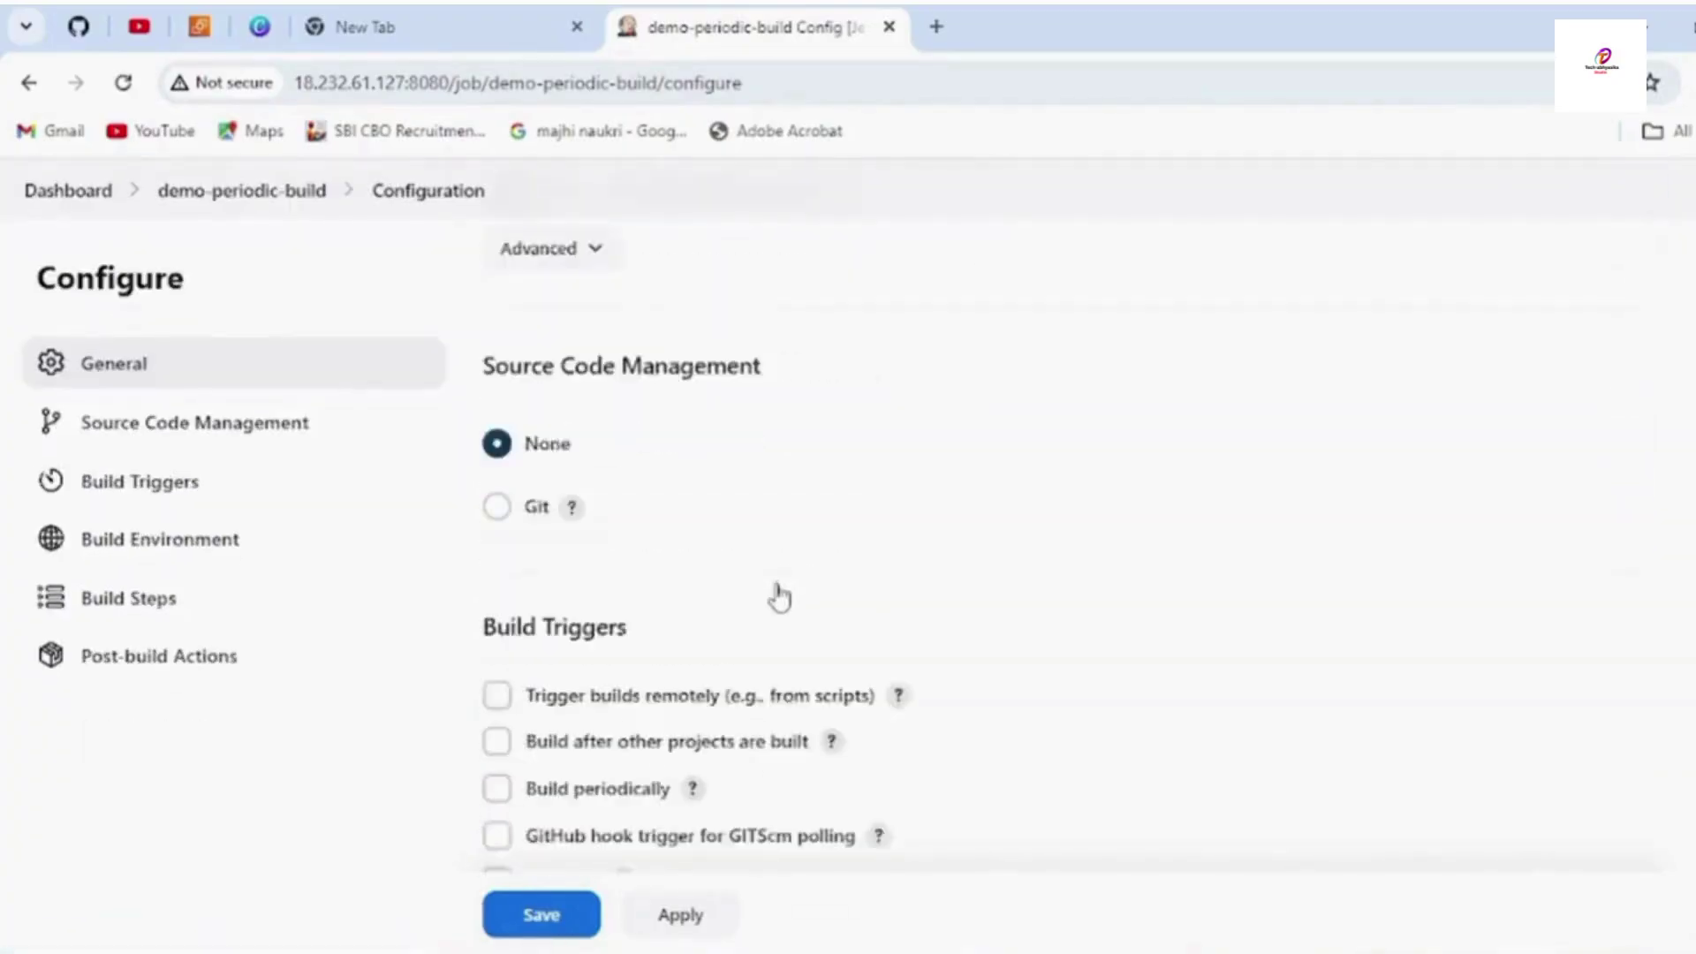
pyautogui.scroll(4, 776, 595)
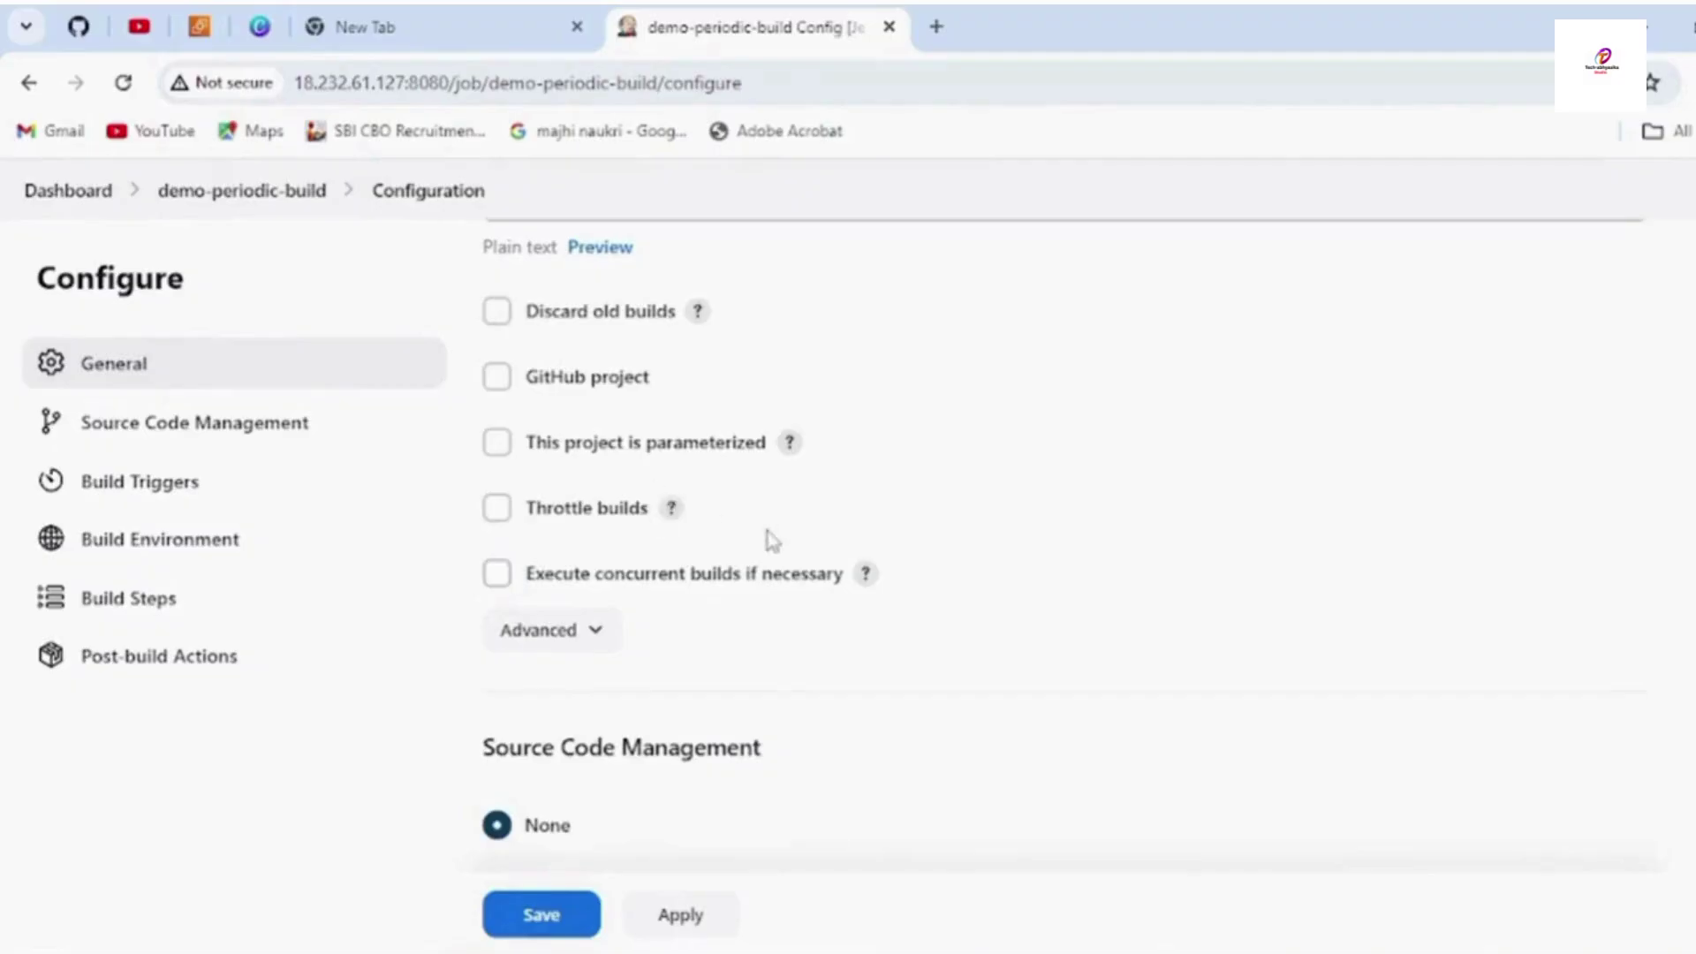
pyautogui.scroll(-4, 770, 539)
pyautogui.scroll(-1, 773, 542)
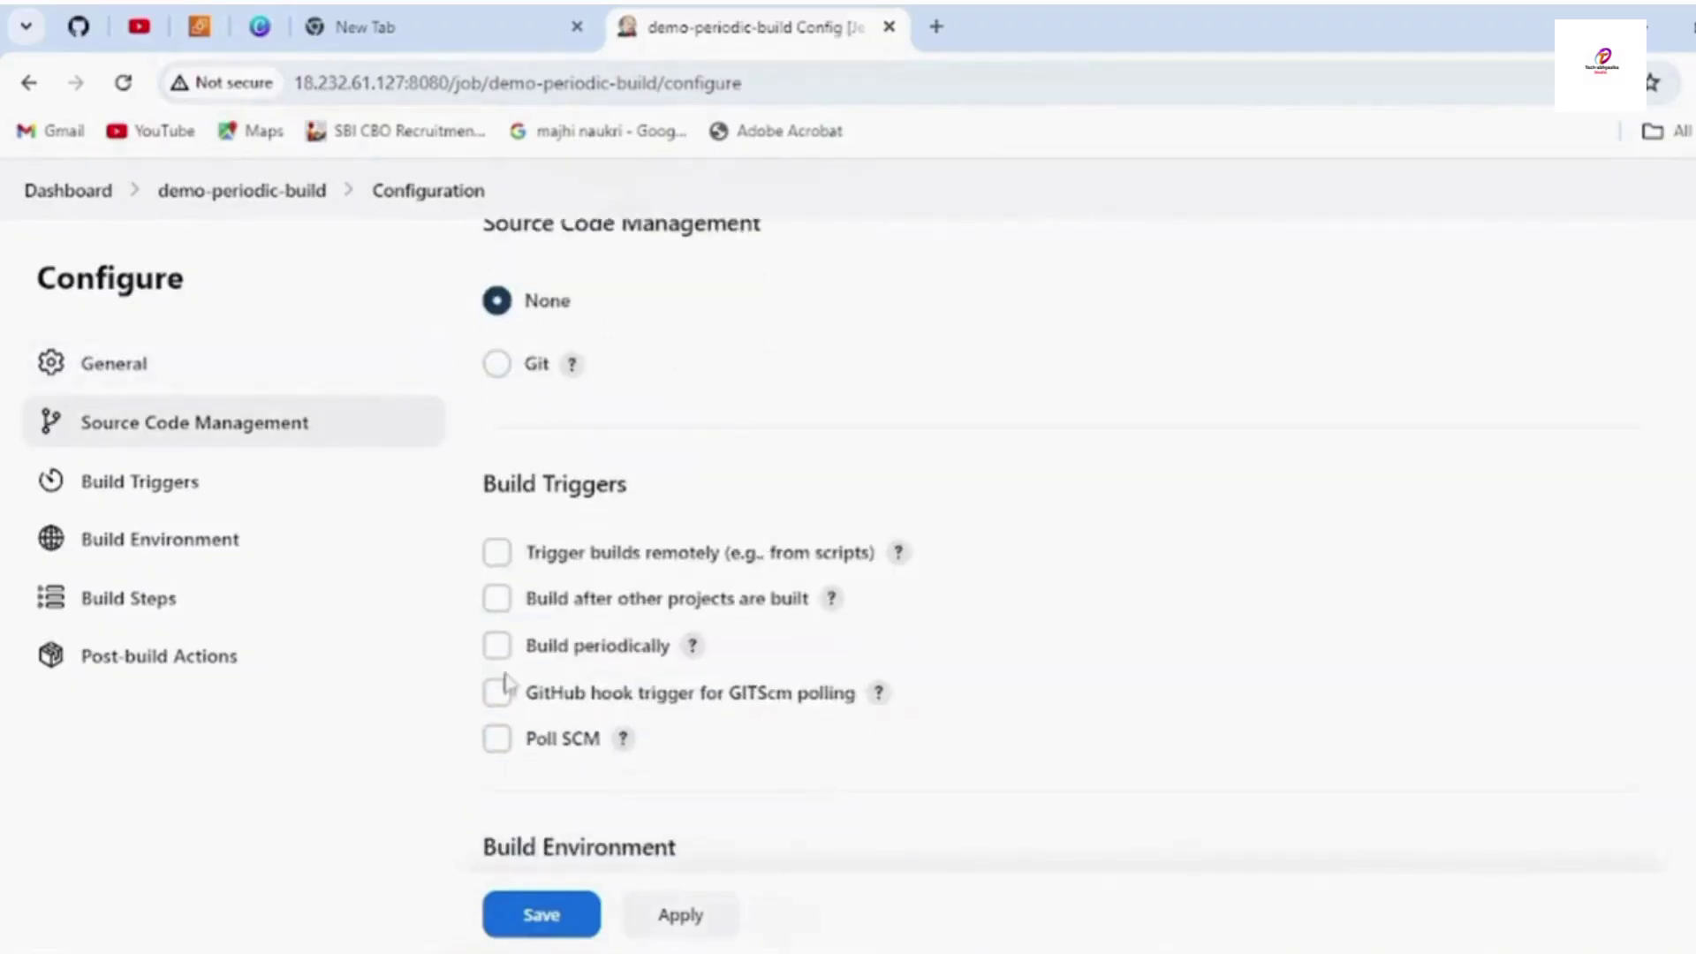
pyautogui.click(496, 646)
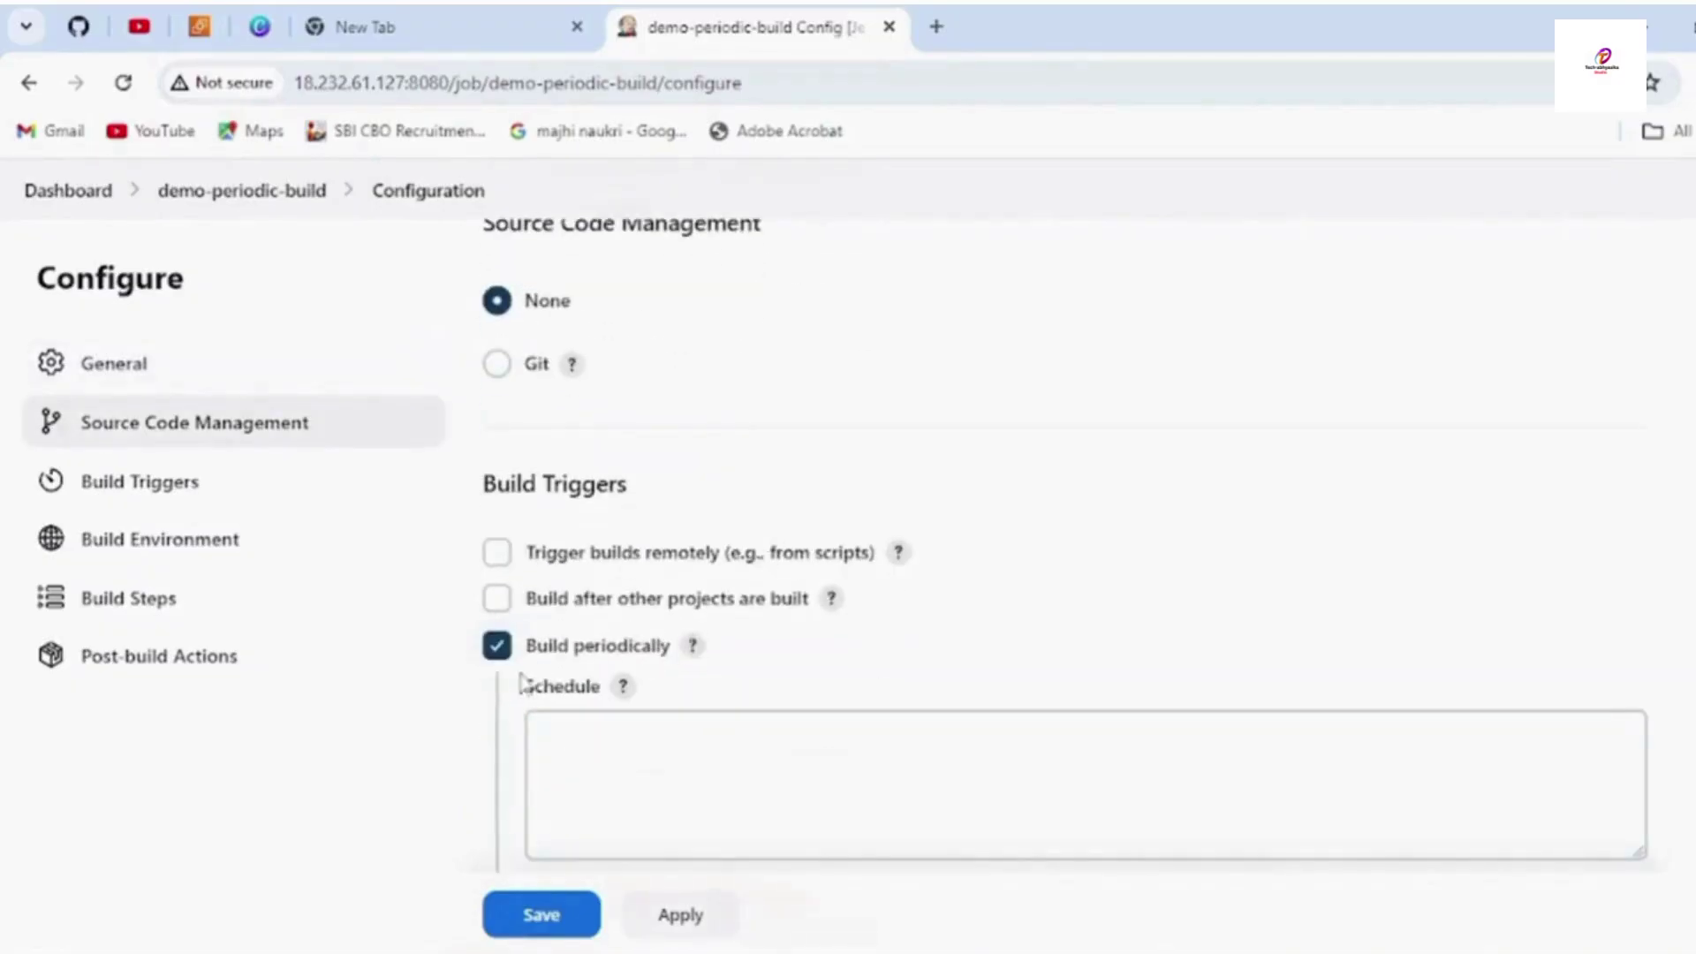
# Step: Open the help for the Schedule field and copy its every-fifteen-minutes example, H/15 * * * *
pyautogui.scroll(-3, 643, 641)
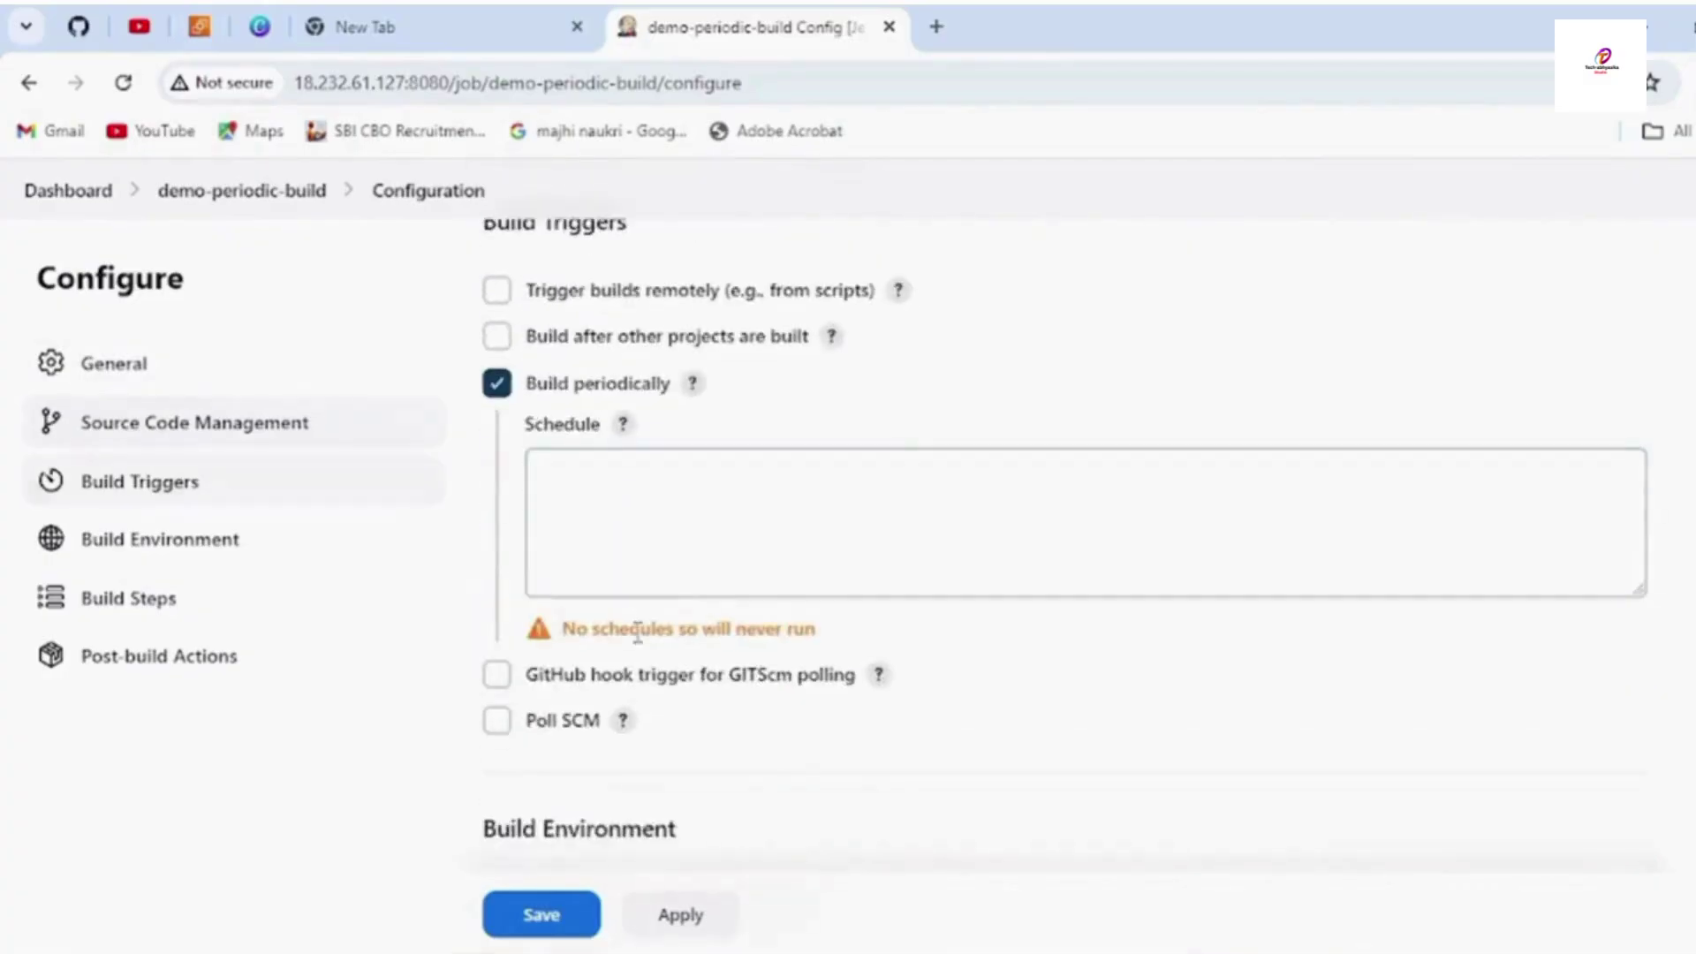
pyautogui.click(656, 577)
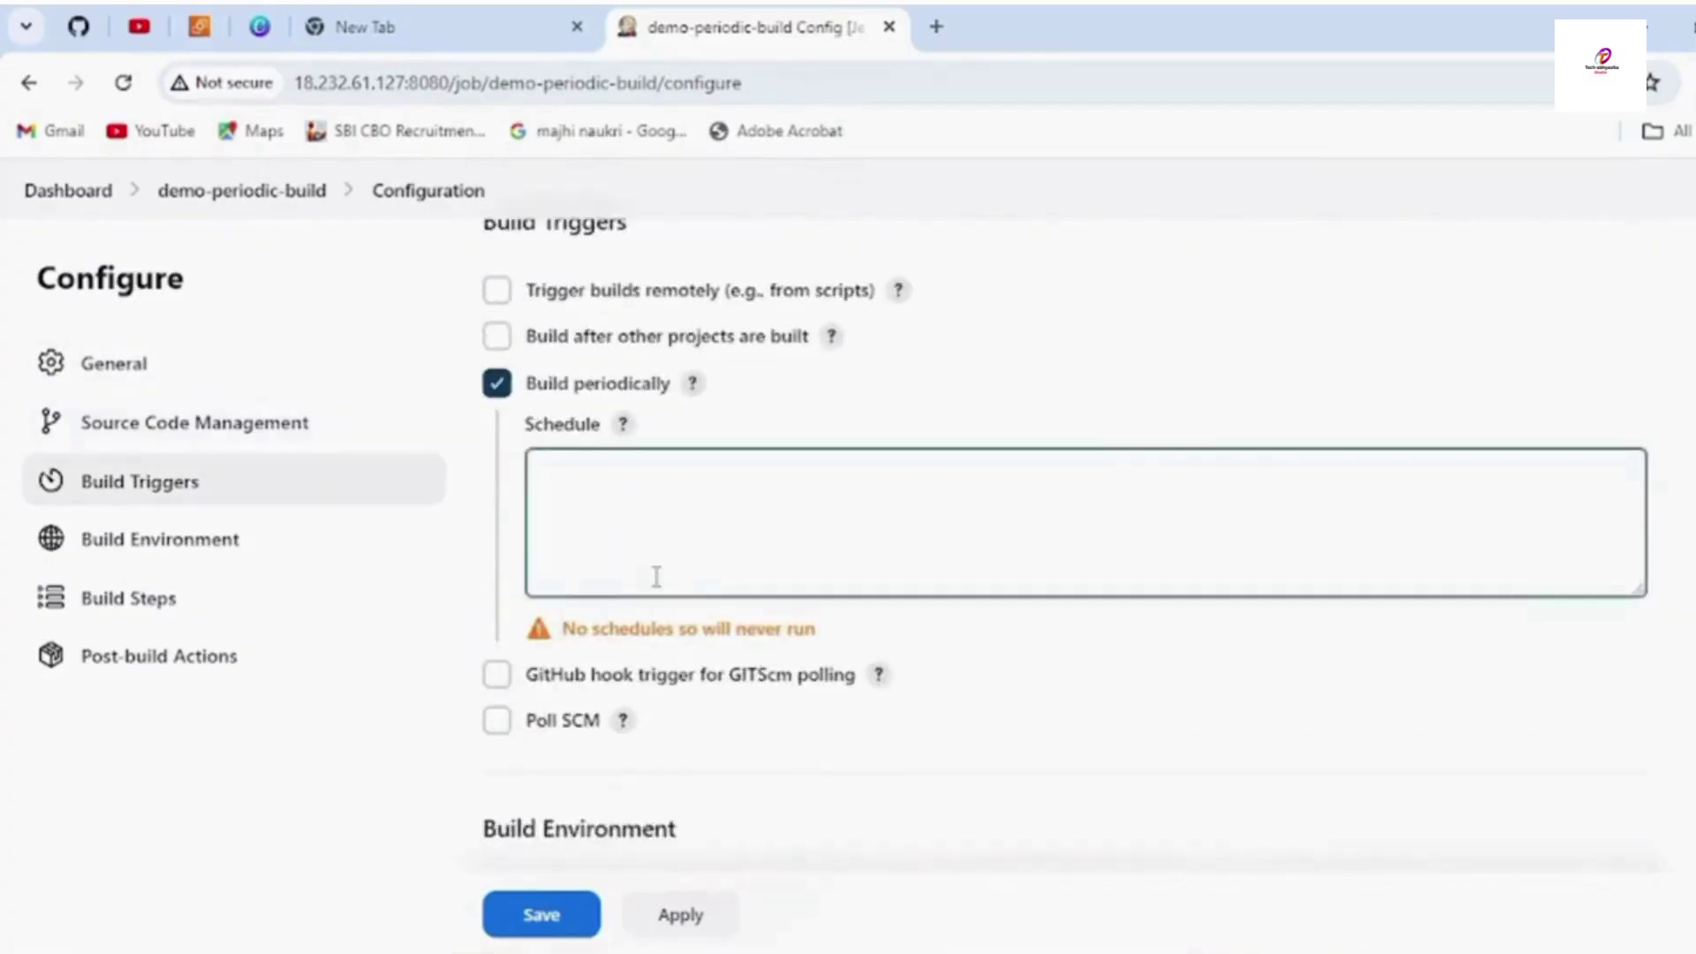
pyautogui.click(642, 497)
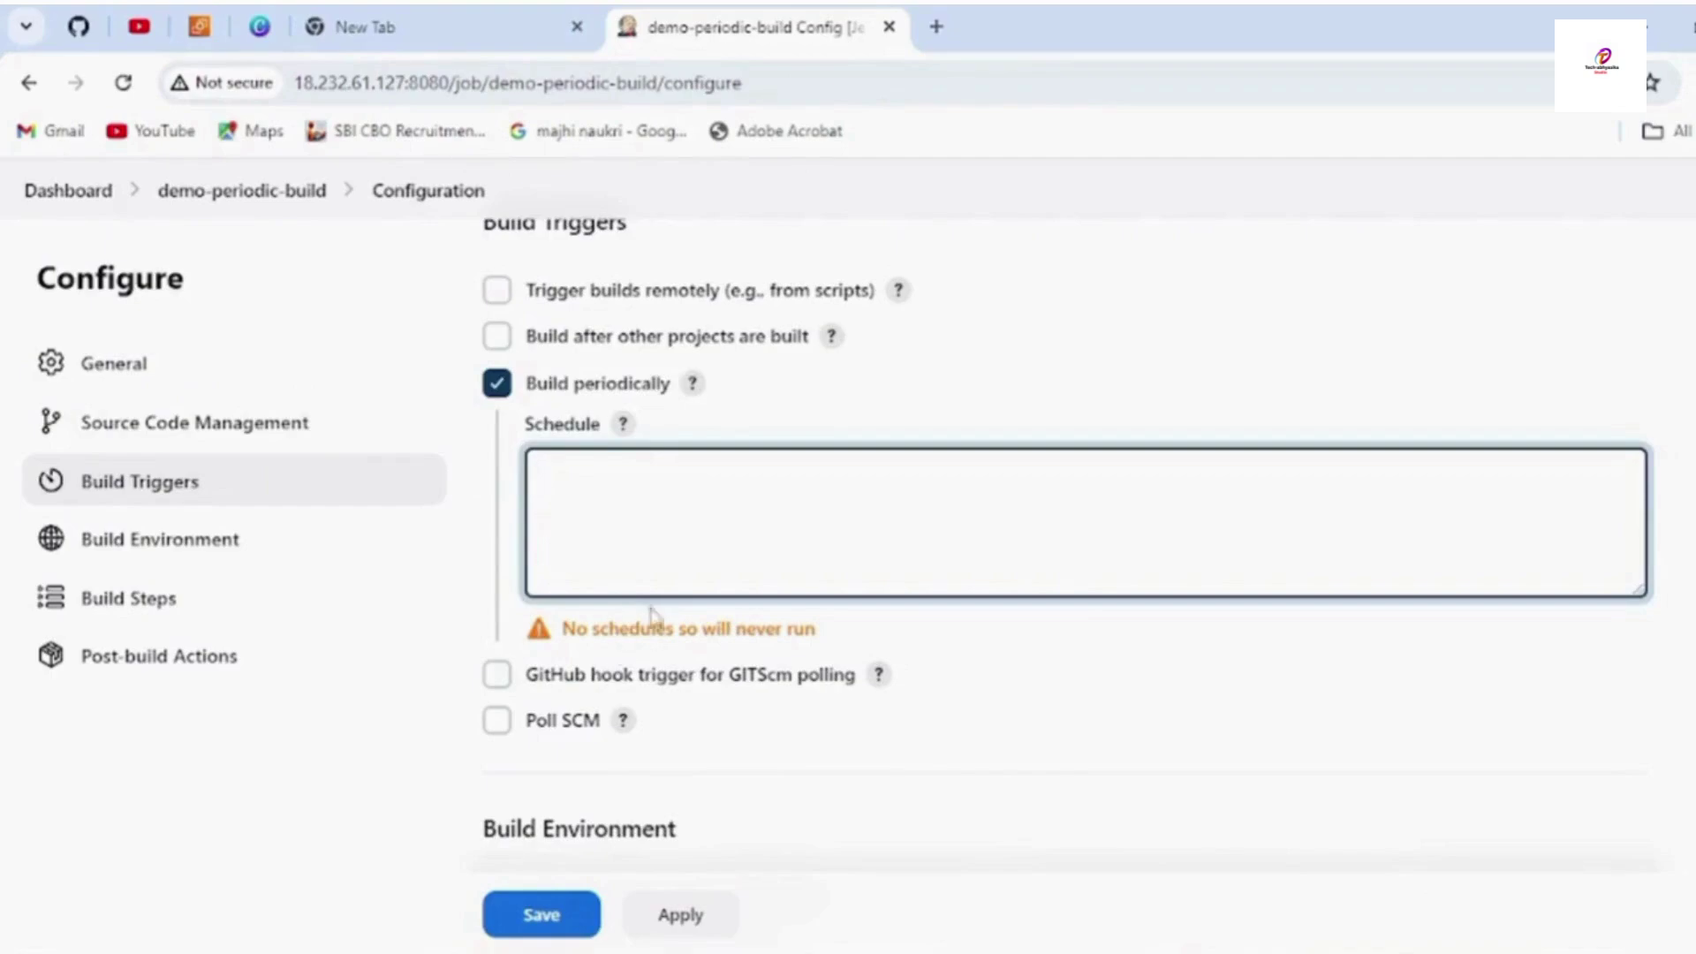
pyautogui.click(629, 430)
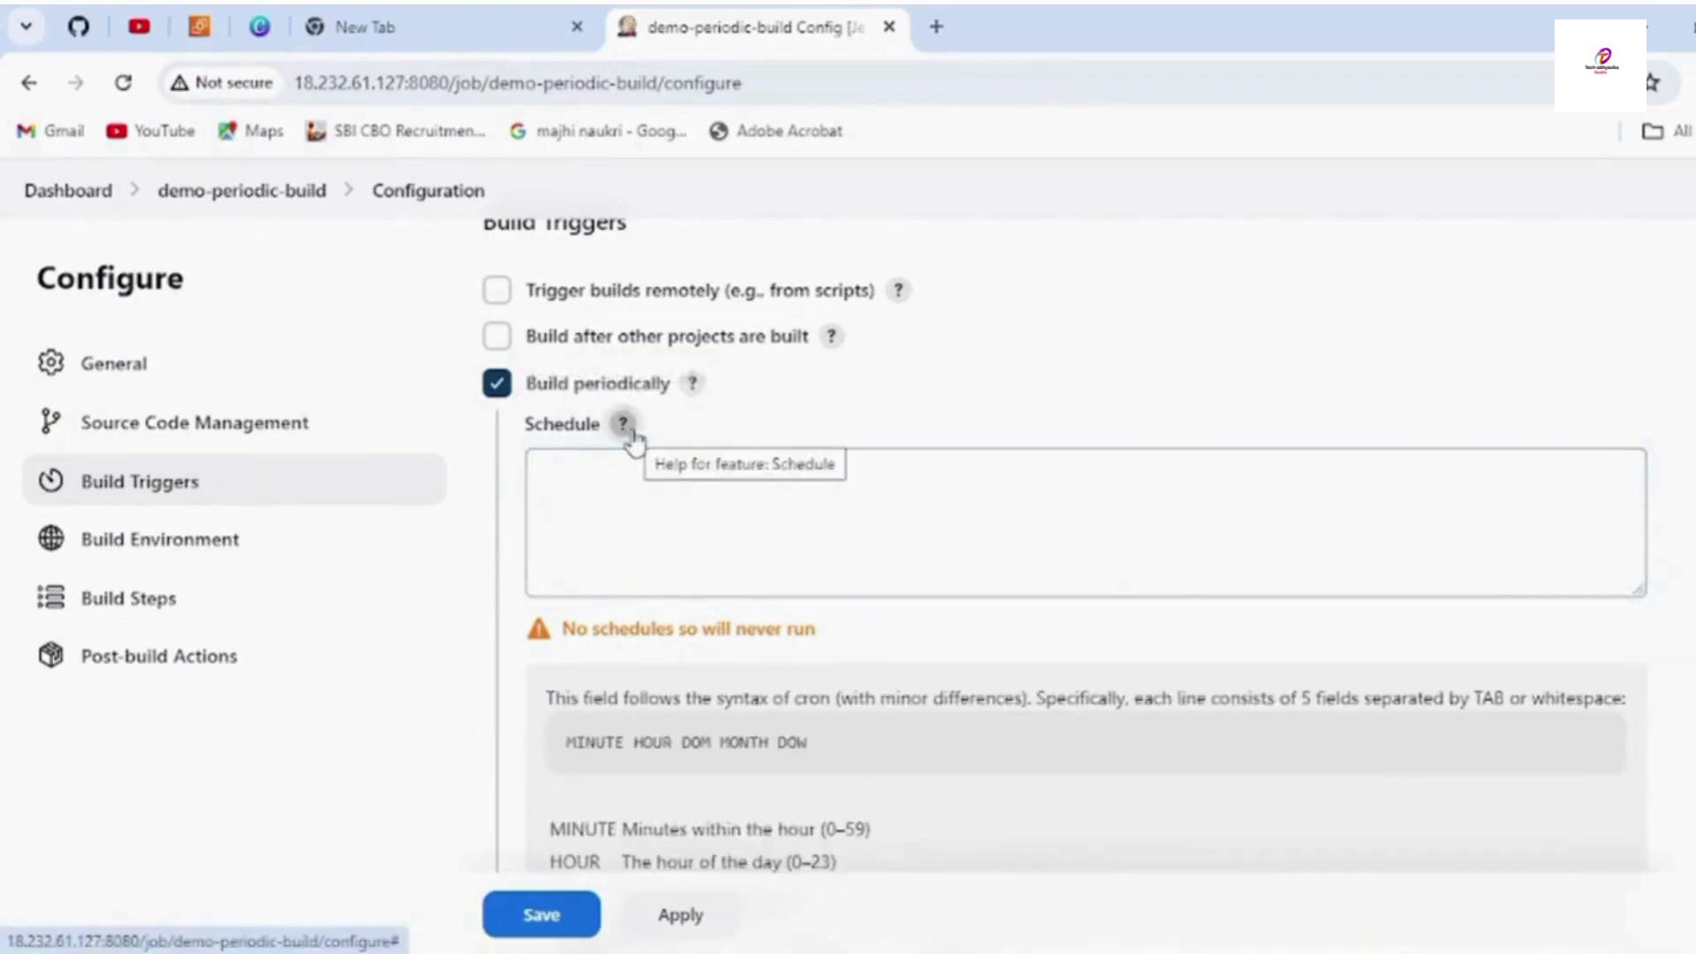
pyautogui.click(650, 518)
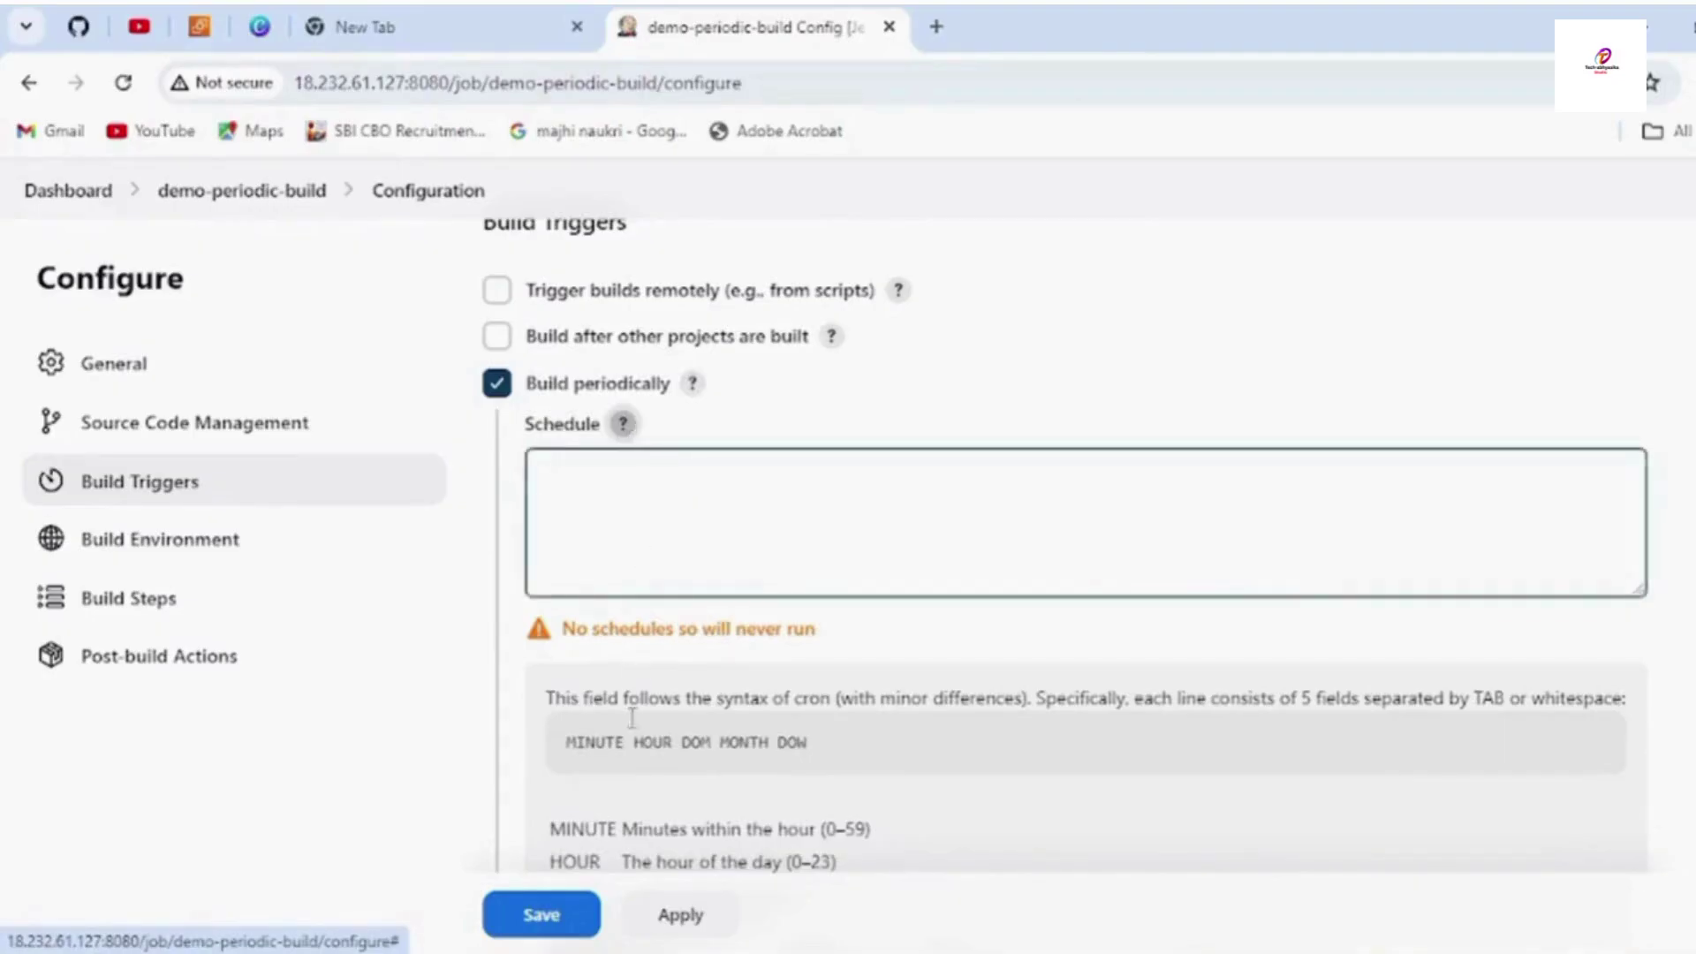
pyautogui.scroll(-3, 636, 777)
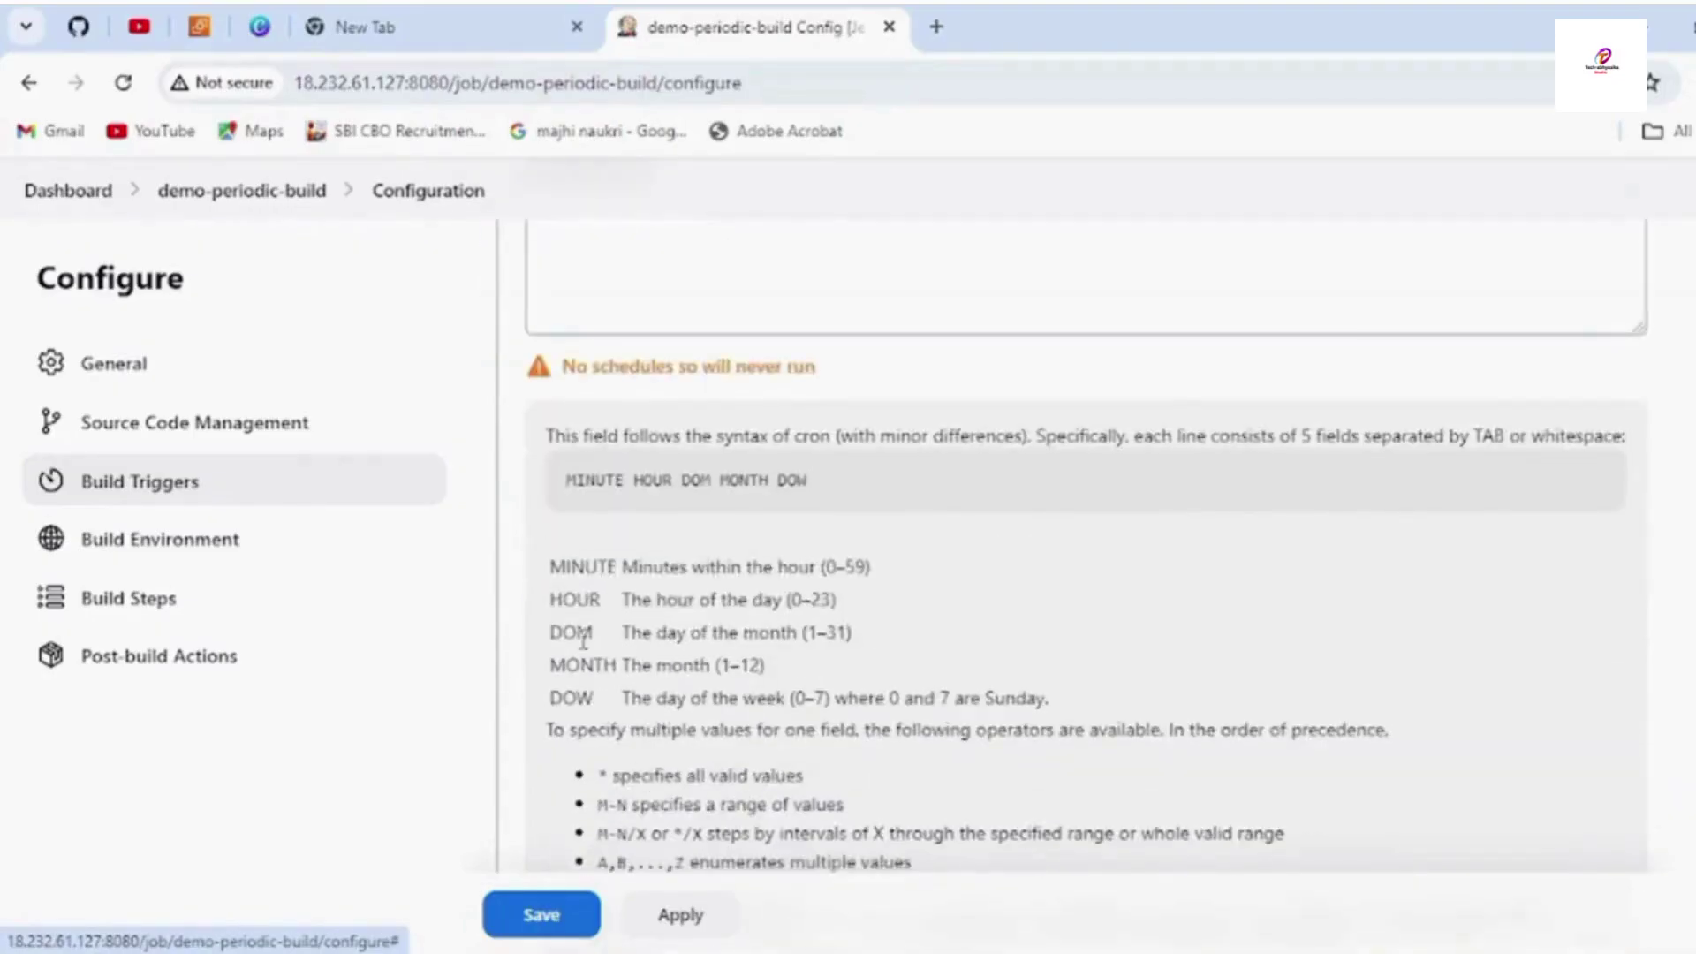
pyautogui.scroll(-1, 614, 720)
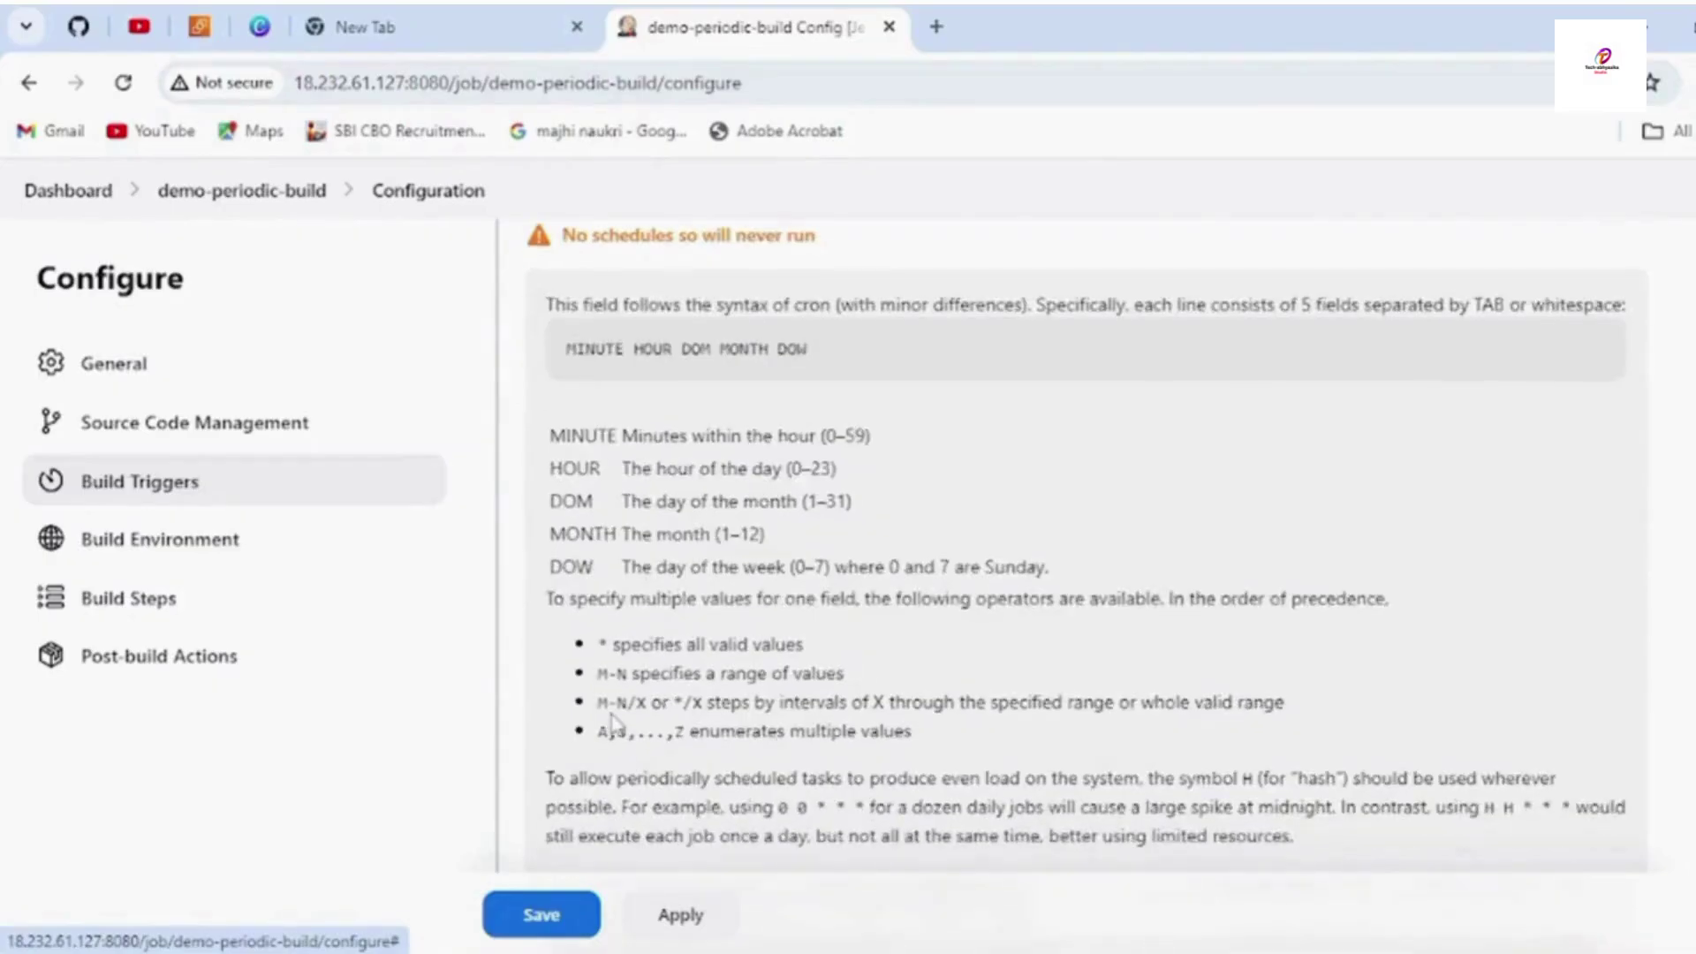
pyautogui.scroll(-6, 683, 703)
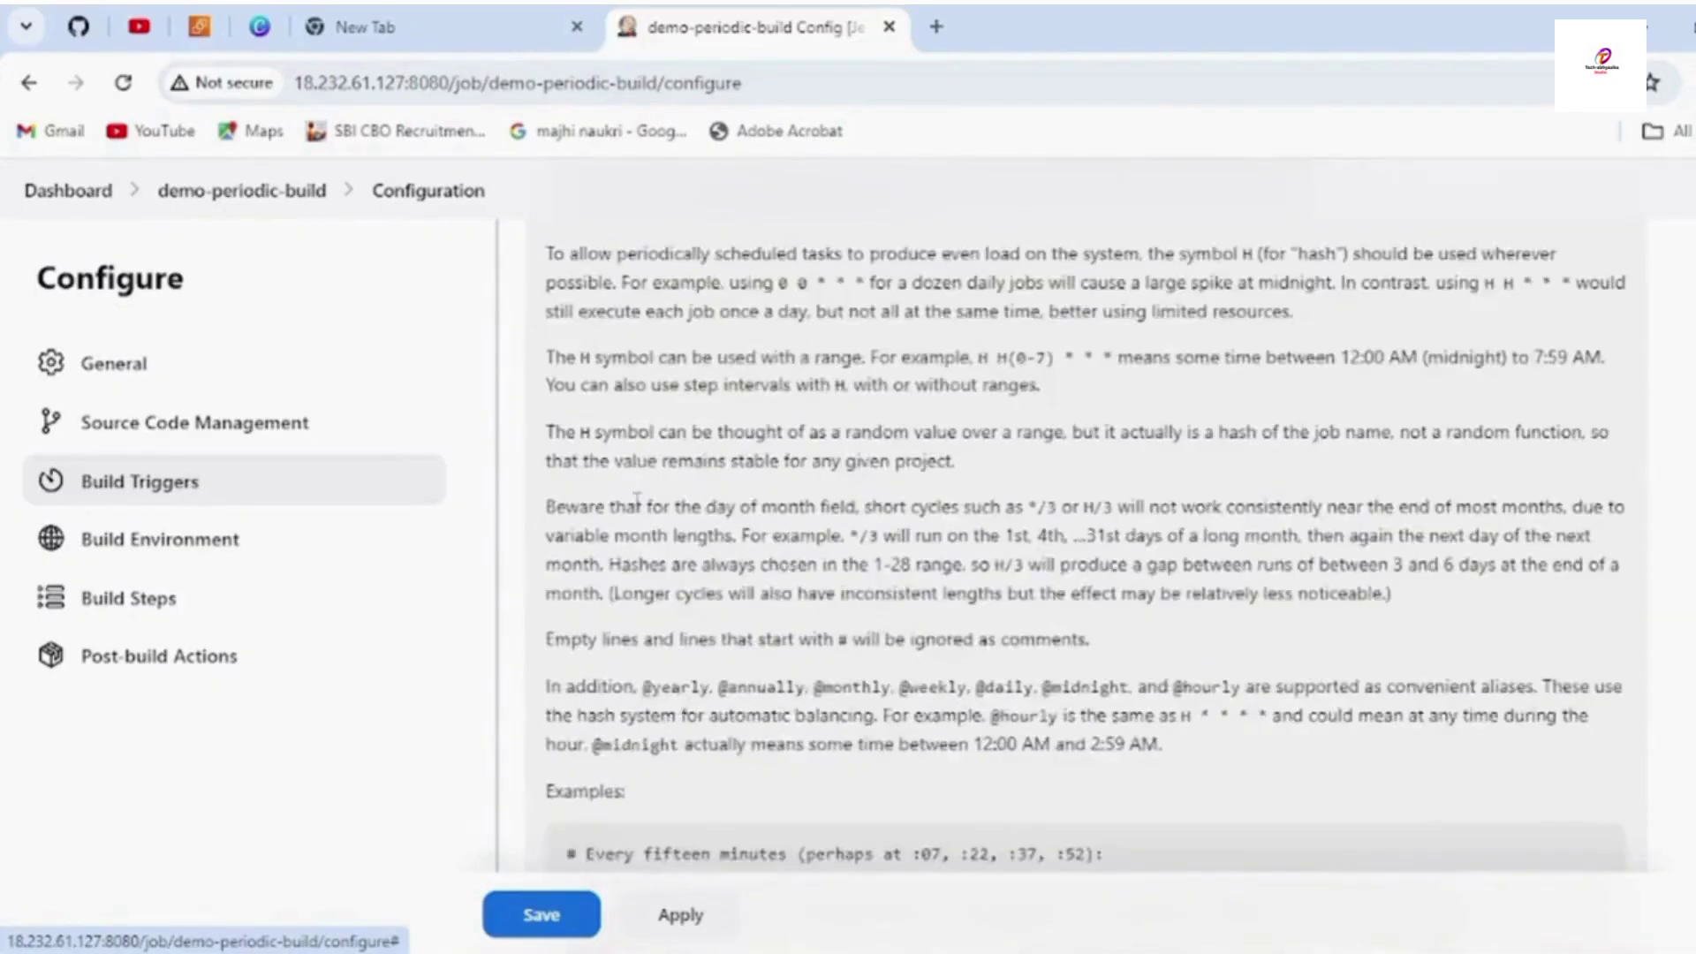
pyautogui.scroll(-3, 636, 500)
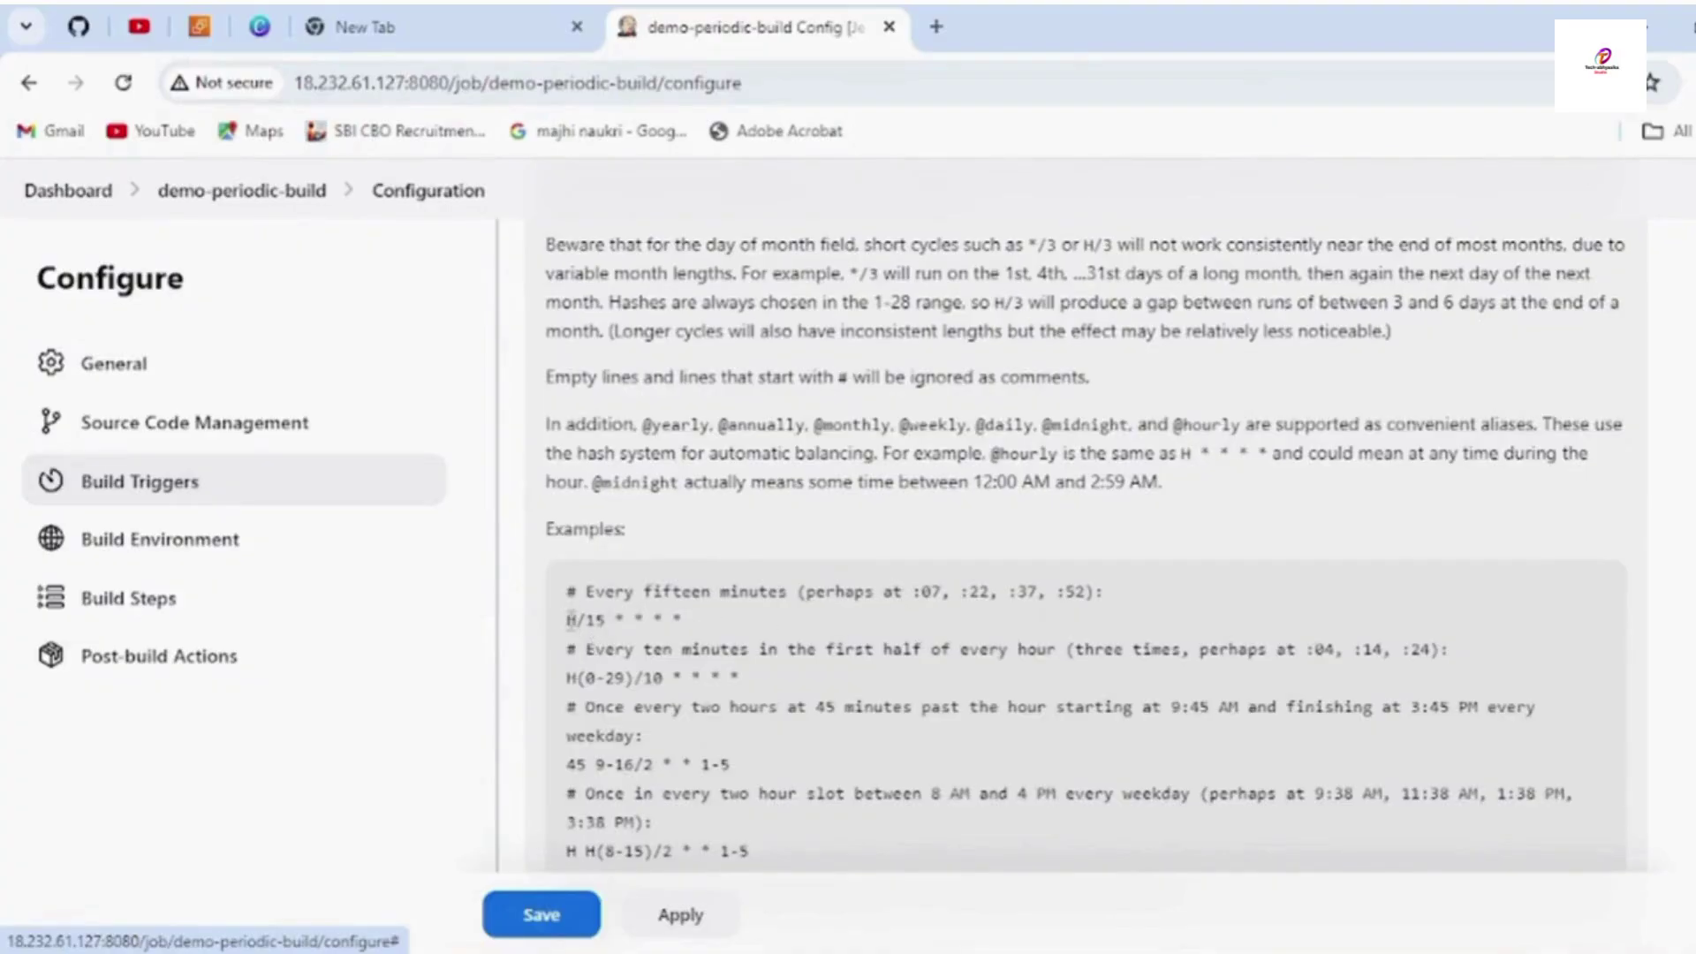
pyautogui.moveTo(570, 619); pyautogui.dragTo(685, 623)
pyautogui.rightClick(687, 623)
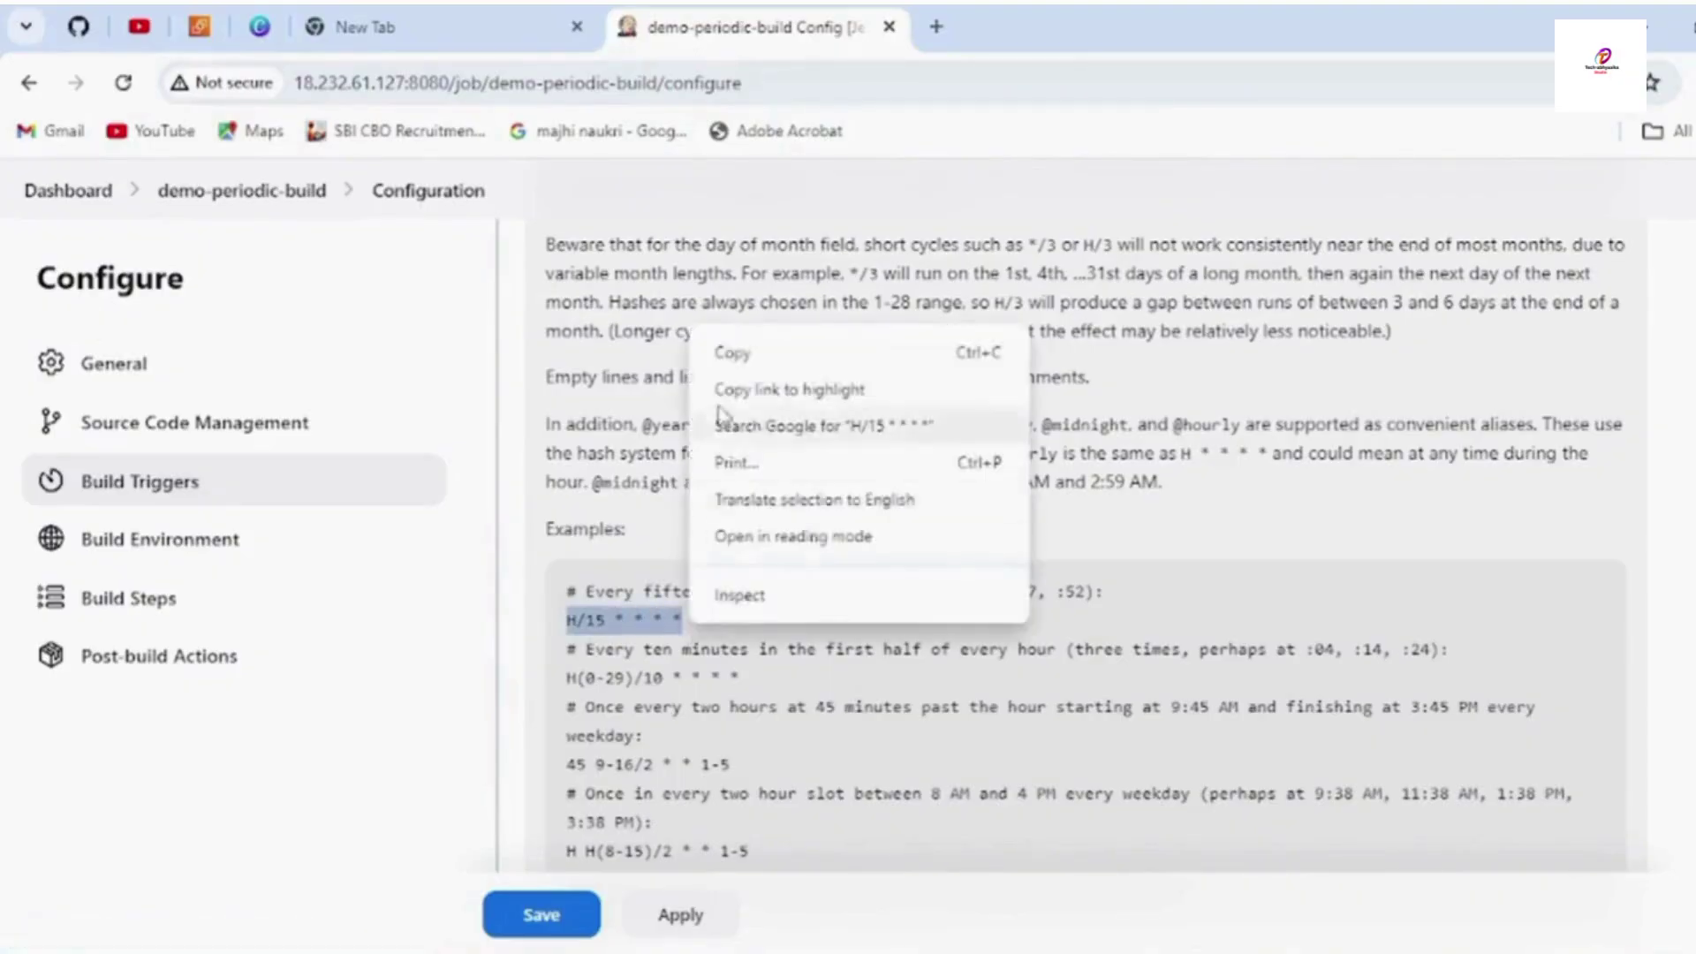
pyautogui.click(737, 354)
# Step: Paste the copied cron expression H/15 * * * * into the empty Schedule field
pyautogui.scroll(8, 738, 495)
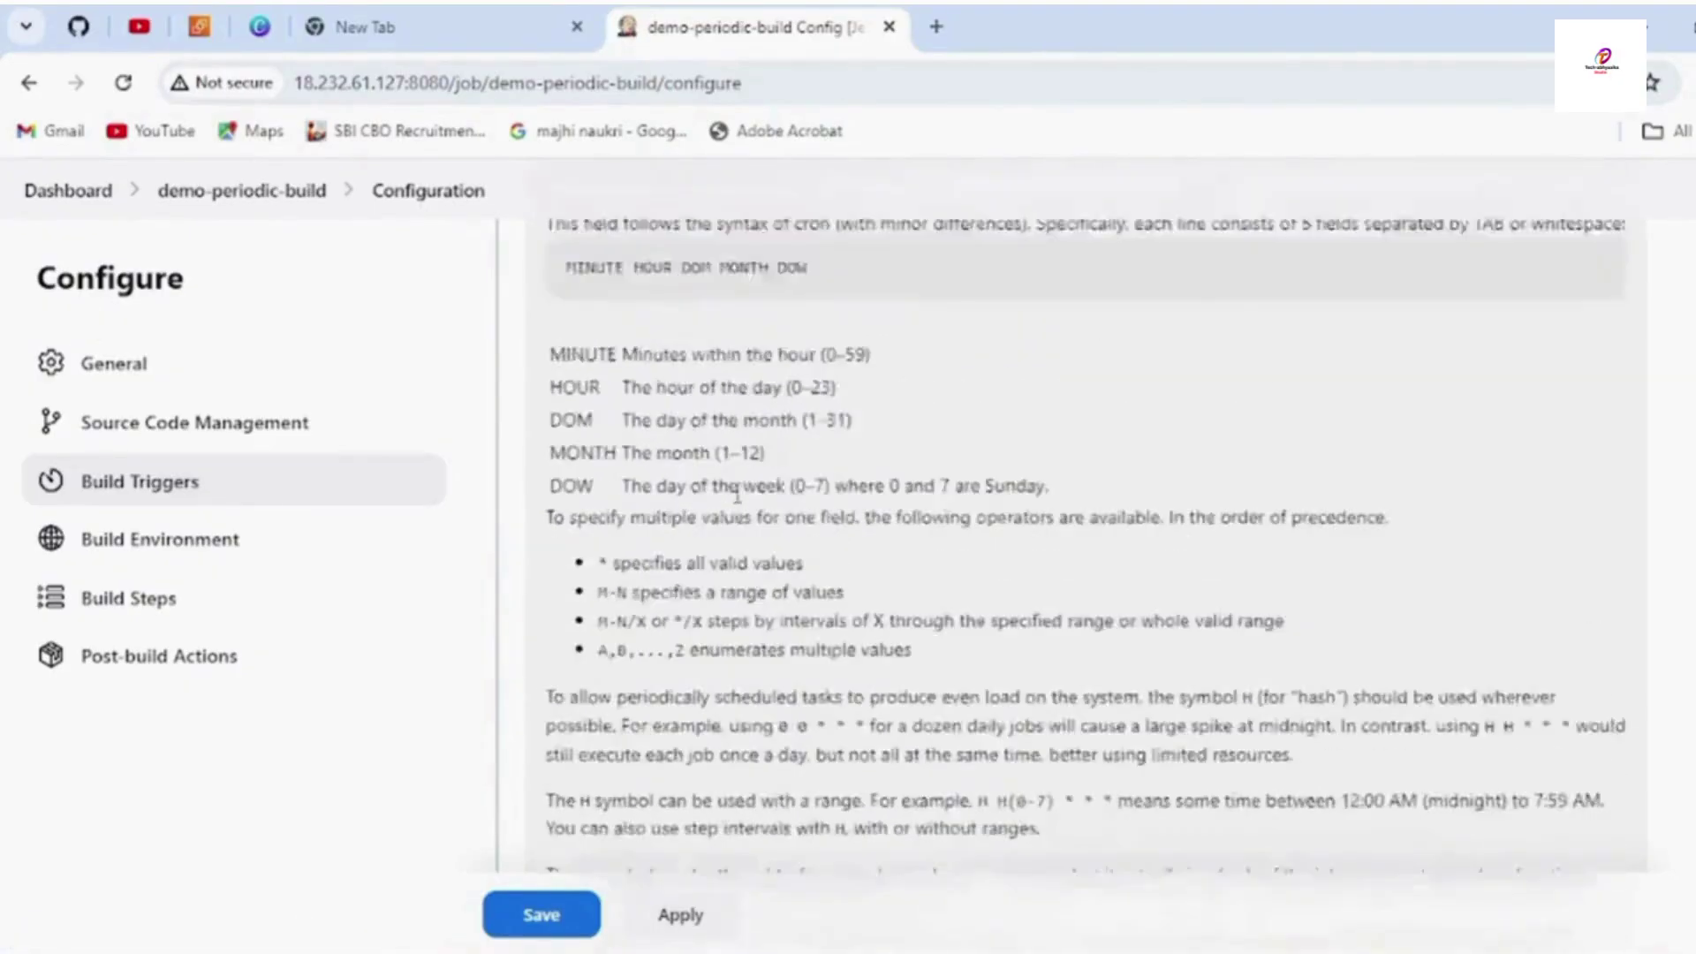
pyautogui.scroll(5, 737, 495)
pyautogui.rightClick(708, 492)
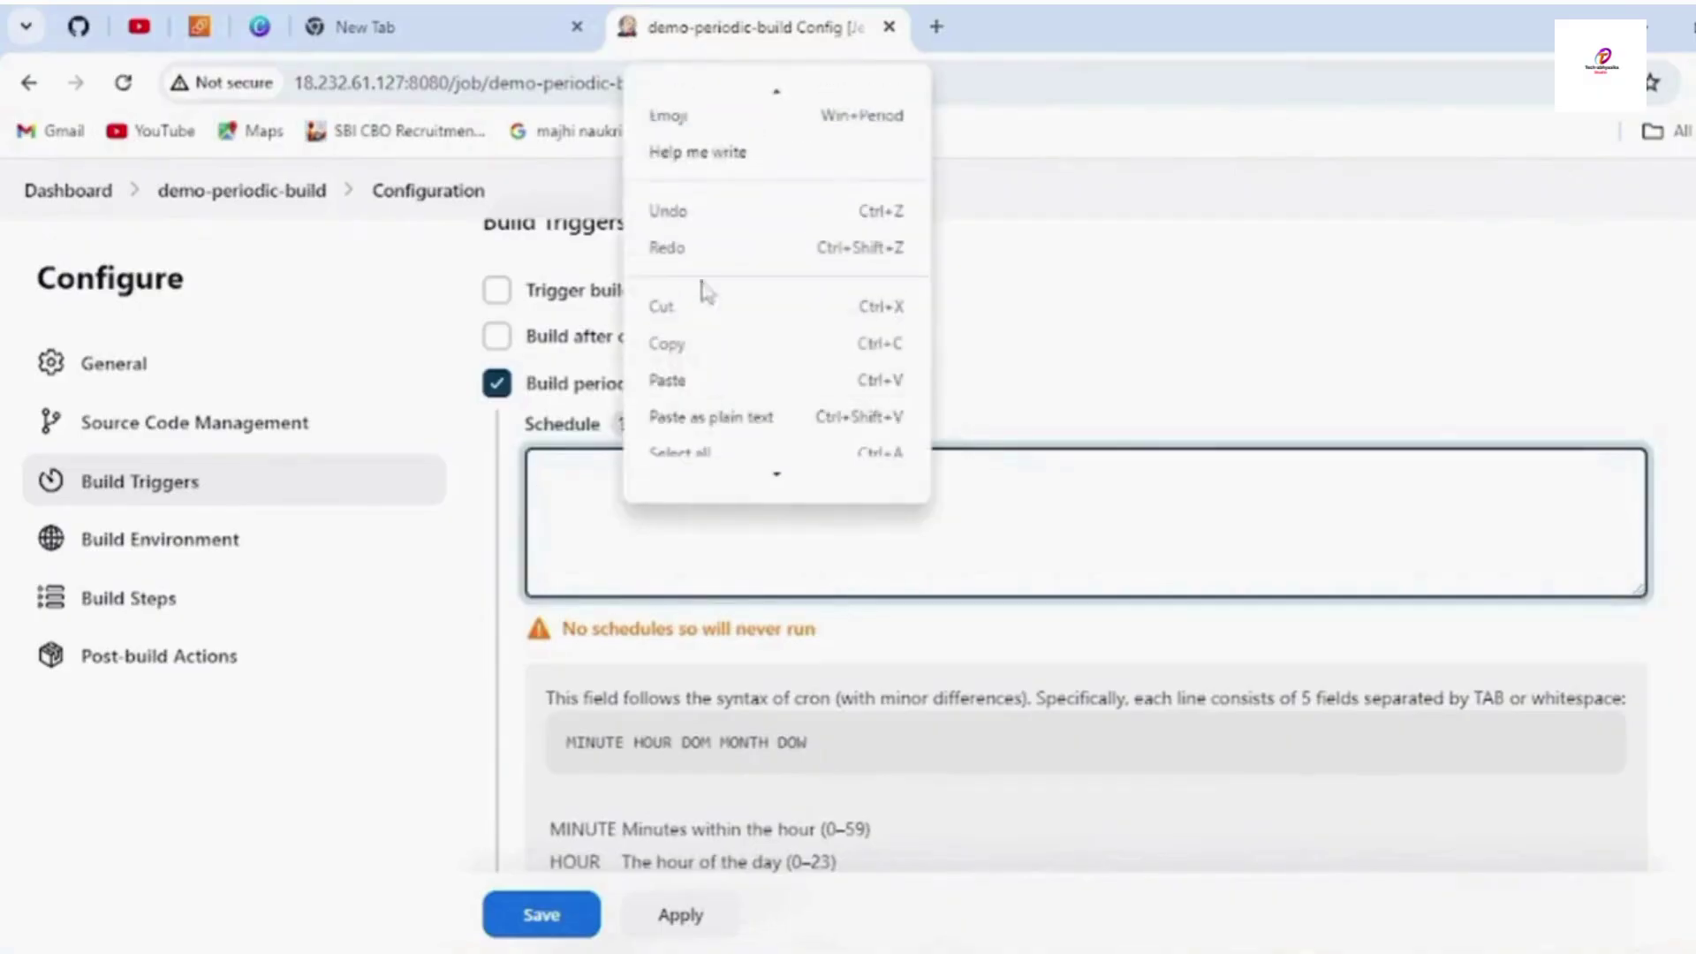
pyautogui.click(668, 381)
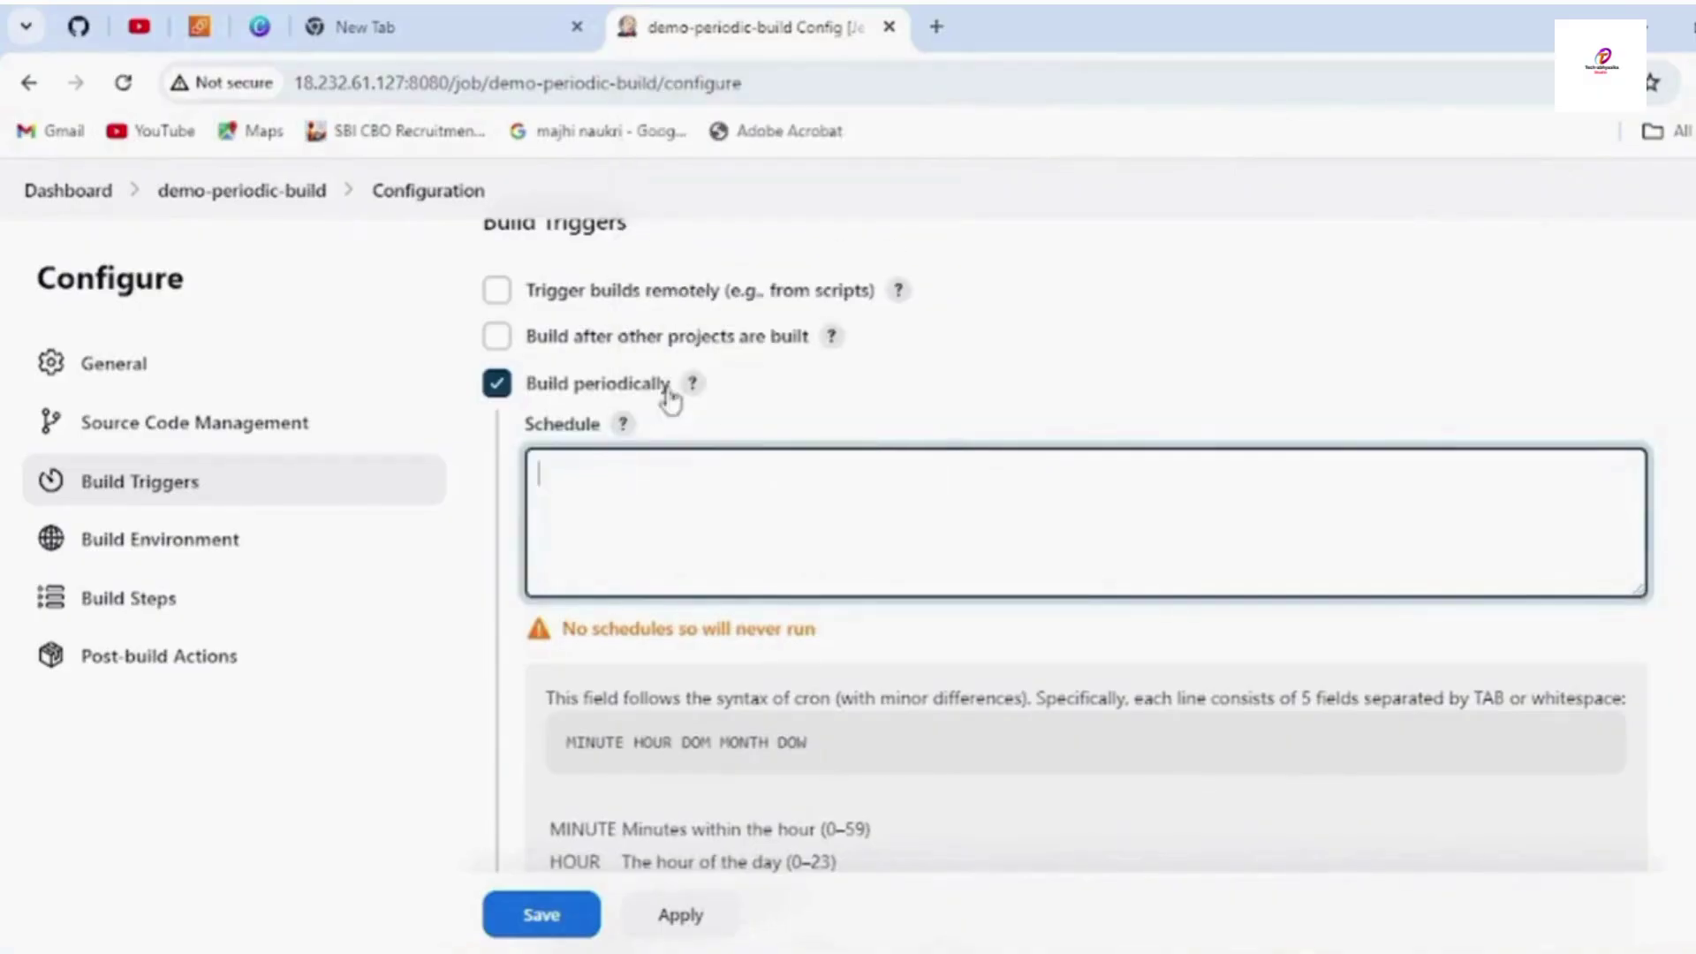
# Step: Change the minute interval in the Schedule expression to 2, giving H/2 * * * *, and apply it by leaving the field
pyautogui.click(583, 478)
pyautogui.press('BackSpace')
pyautogui.press('BackSpace')
pyautogui.scroll(-4, 683, 492)
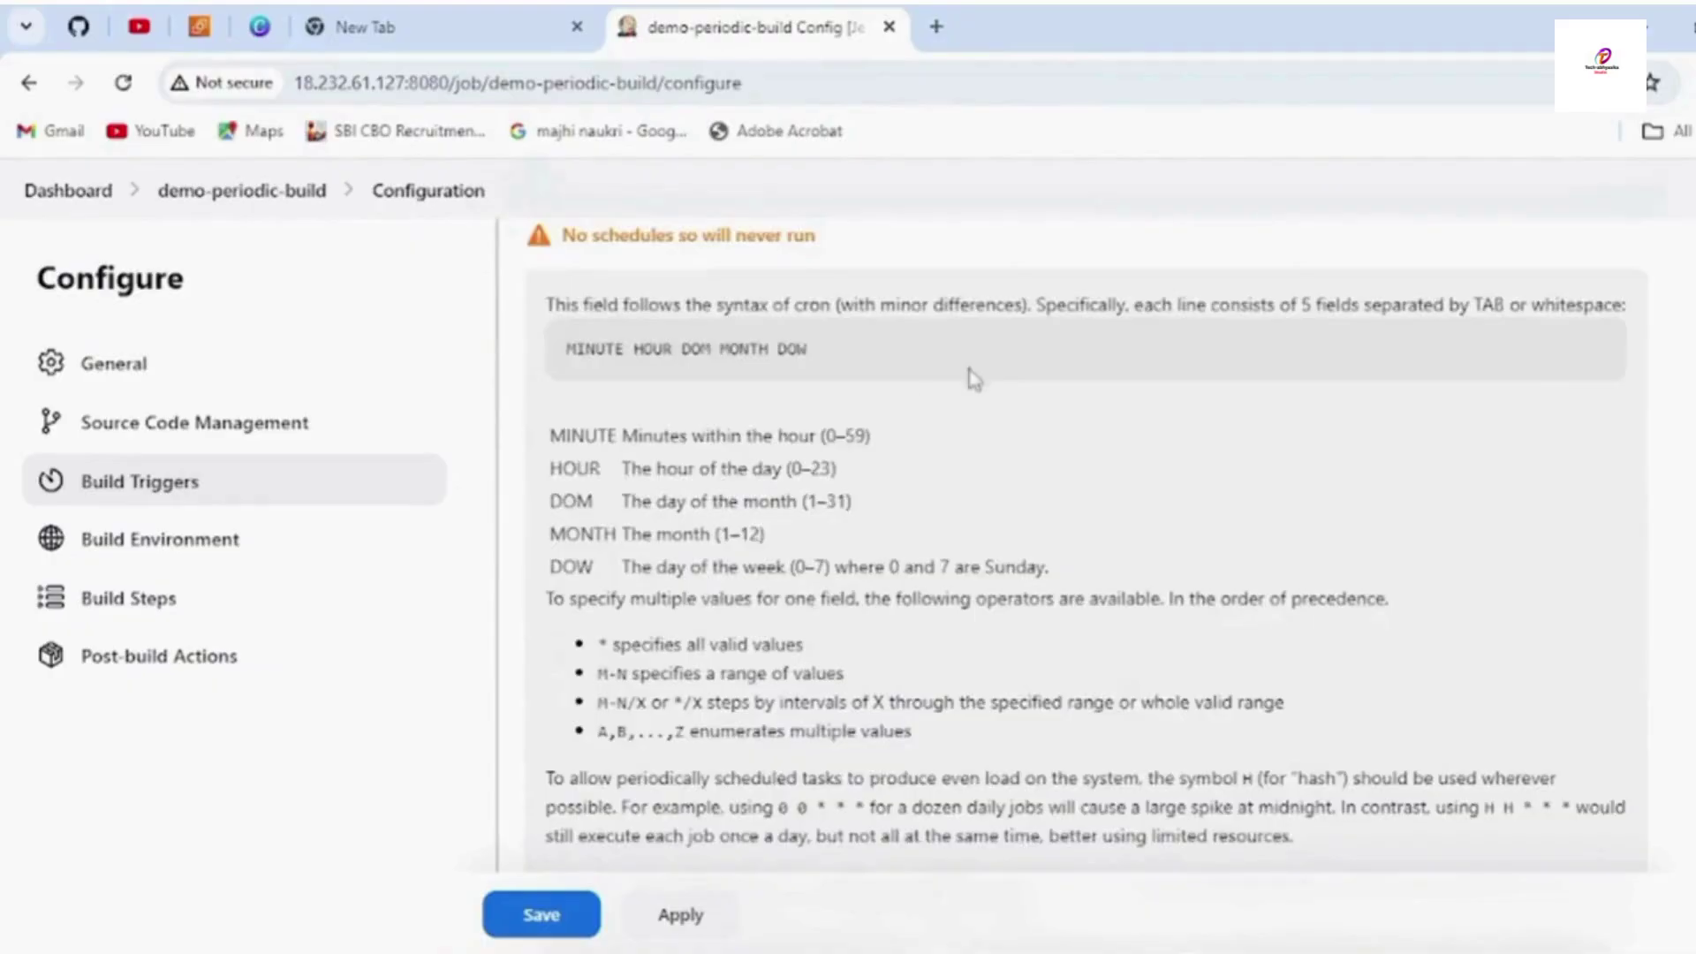
pyautogui.scroll(4, 965, 371)
pyautogui.click(886, 390)
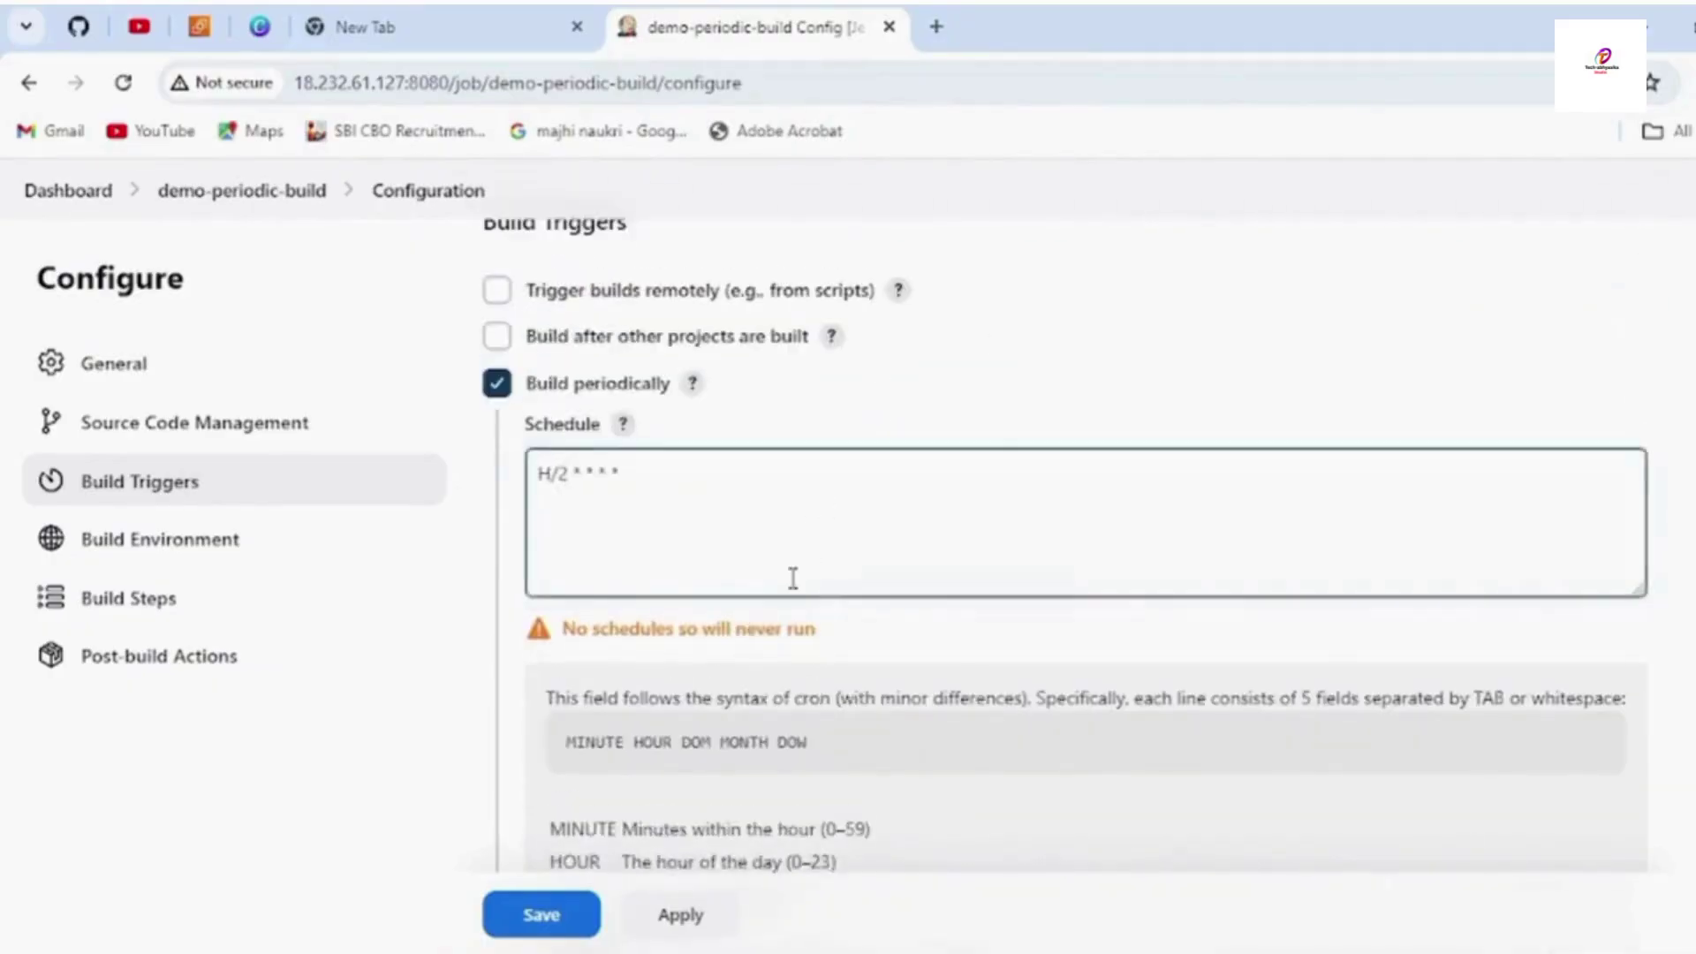
# Step: Examine the Schedule help's cron syntax, example schedules and supported time zones, and collapse the help text
pyautogui.scroll(-2, 779, 643)
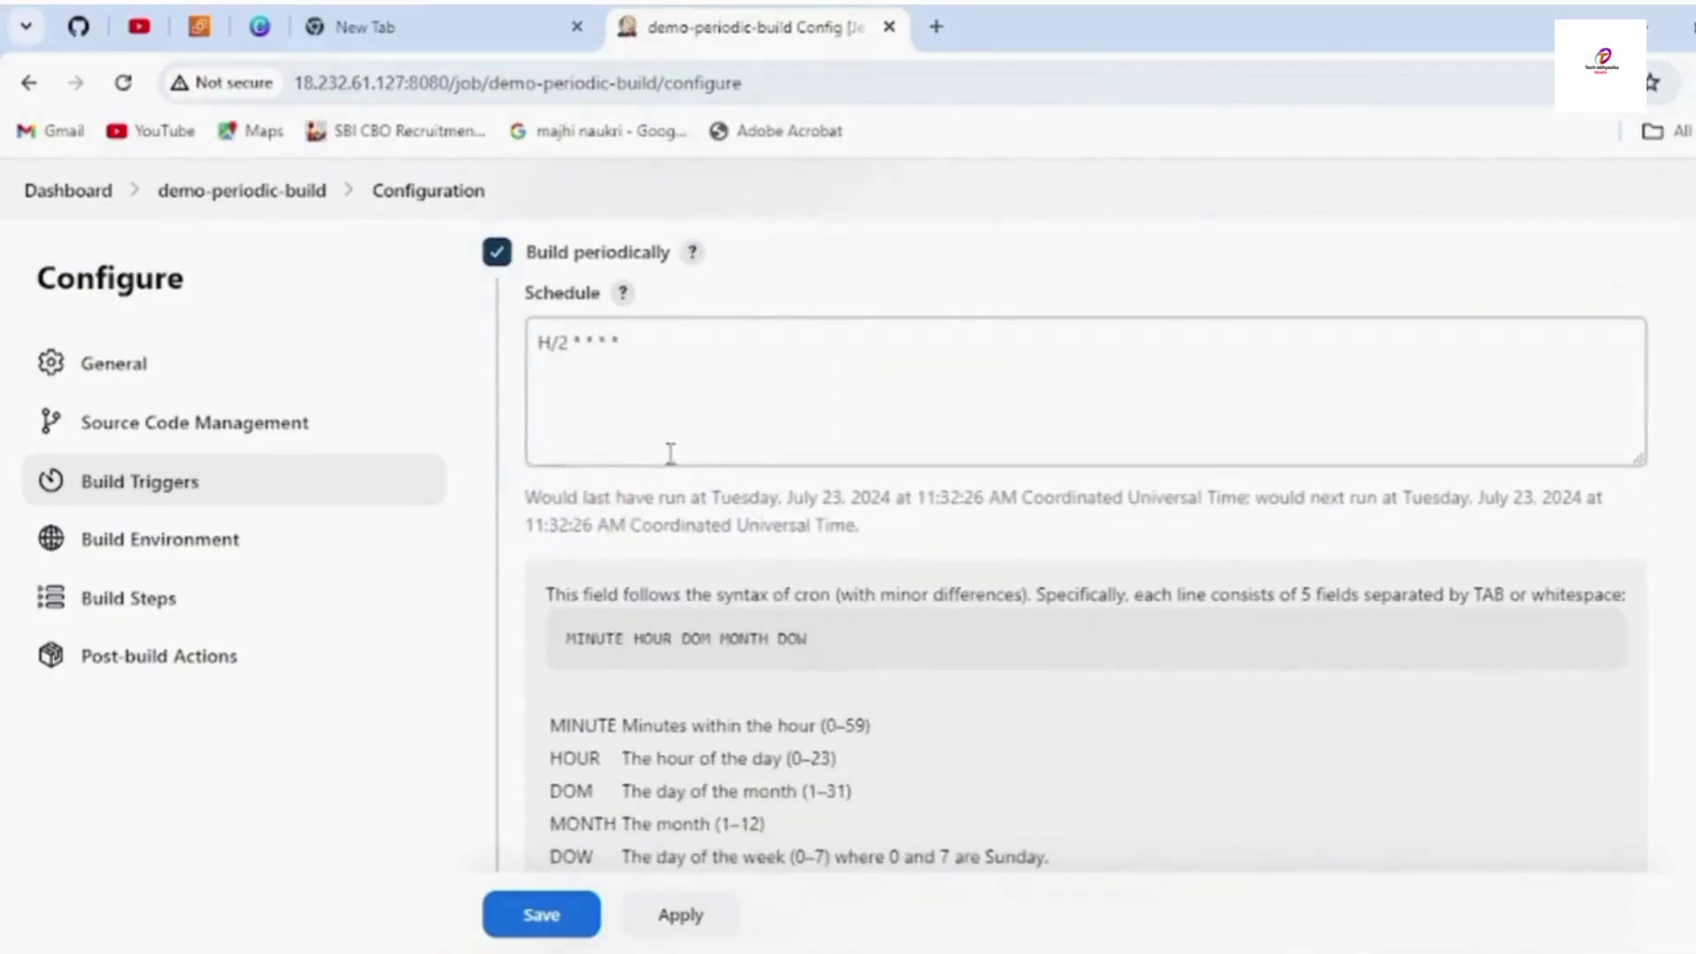
pyautogui.scroll(-3, 669, 579)
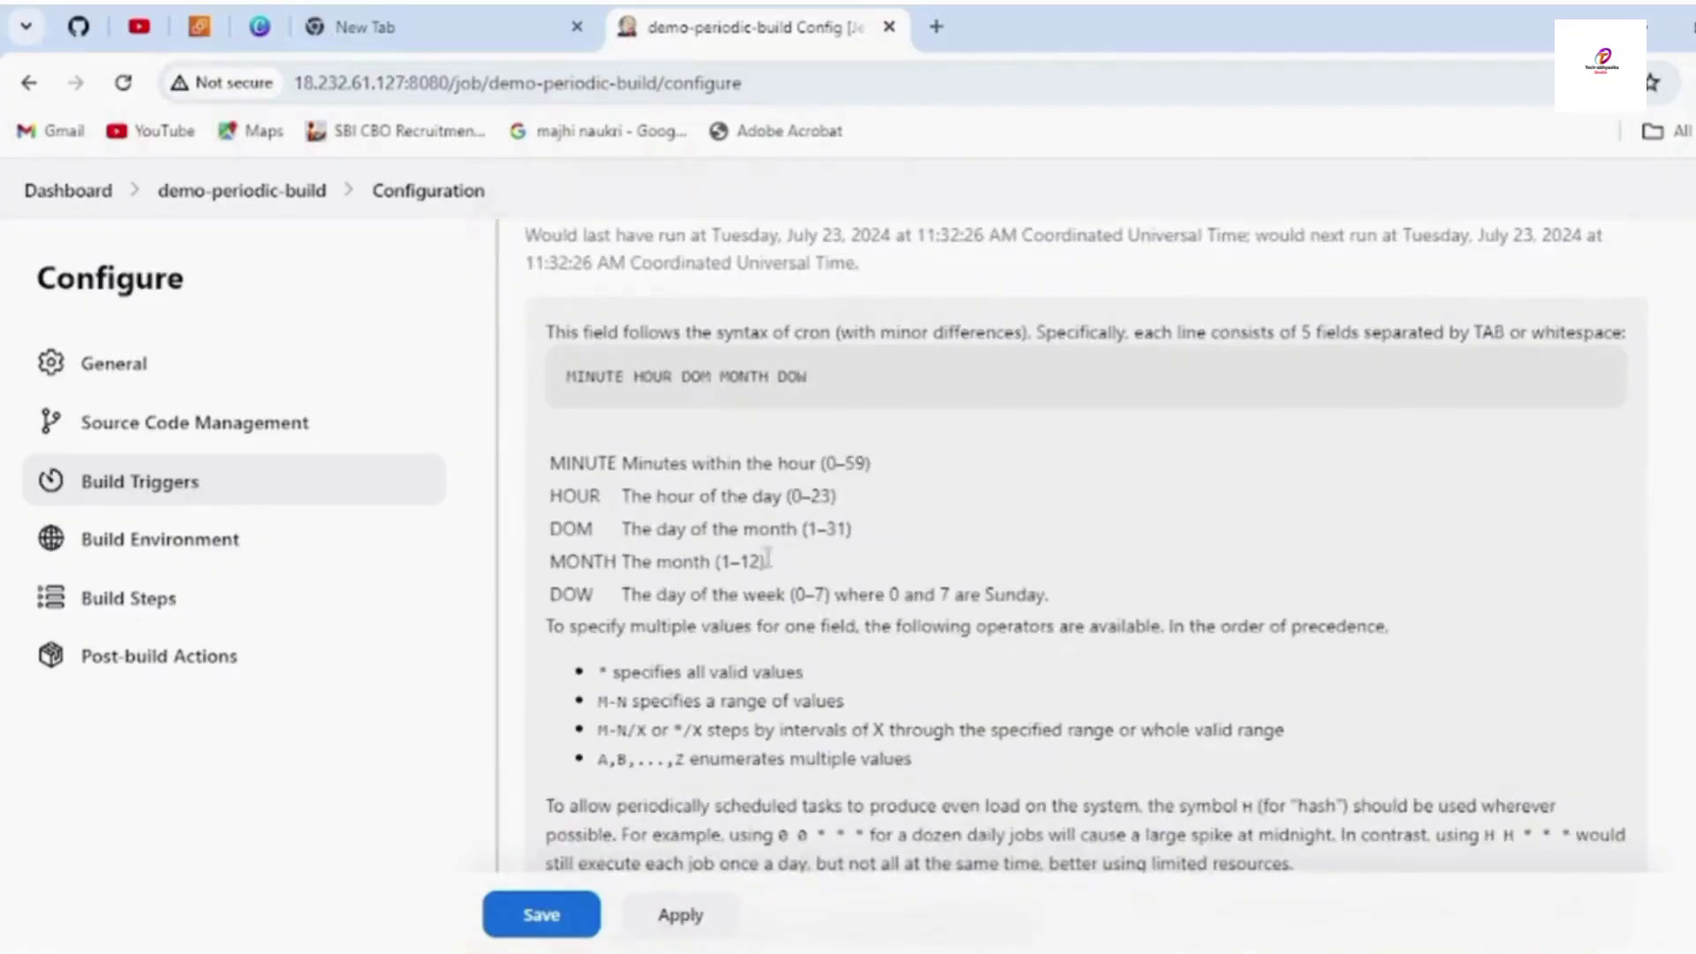
pyautogui.scroll(-3, 705, 653)
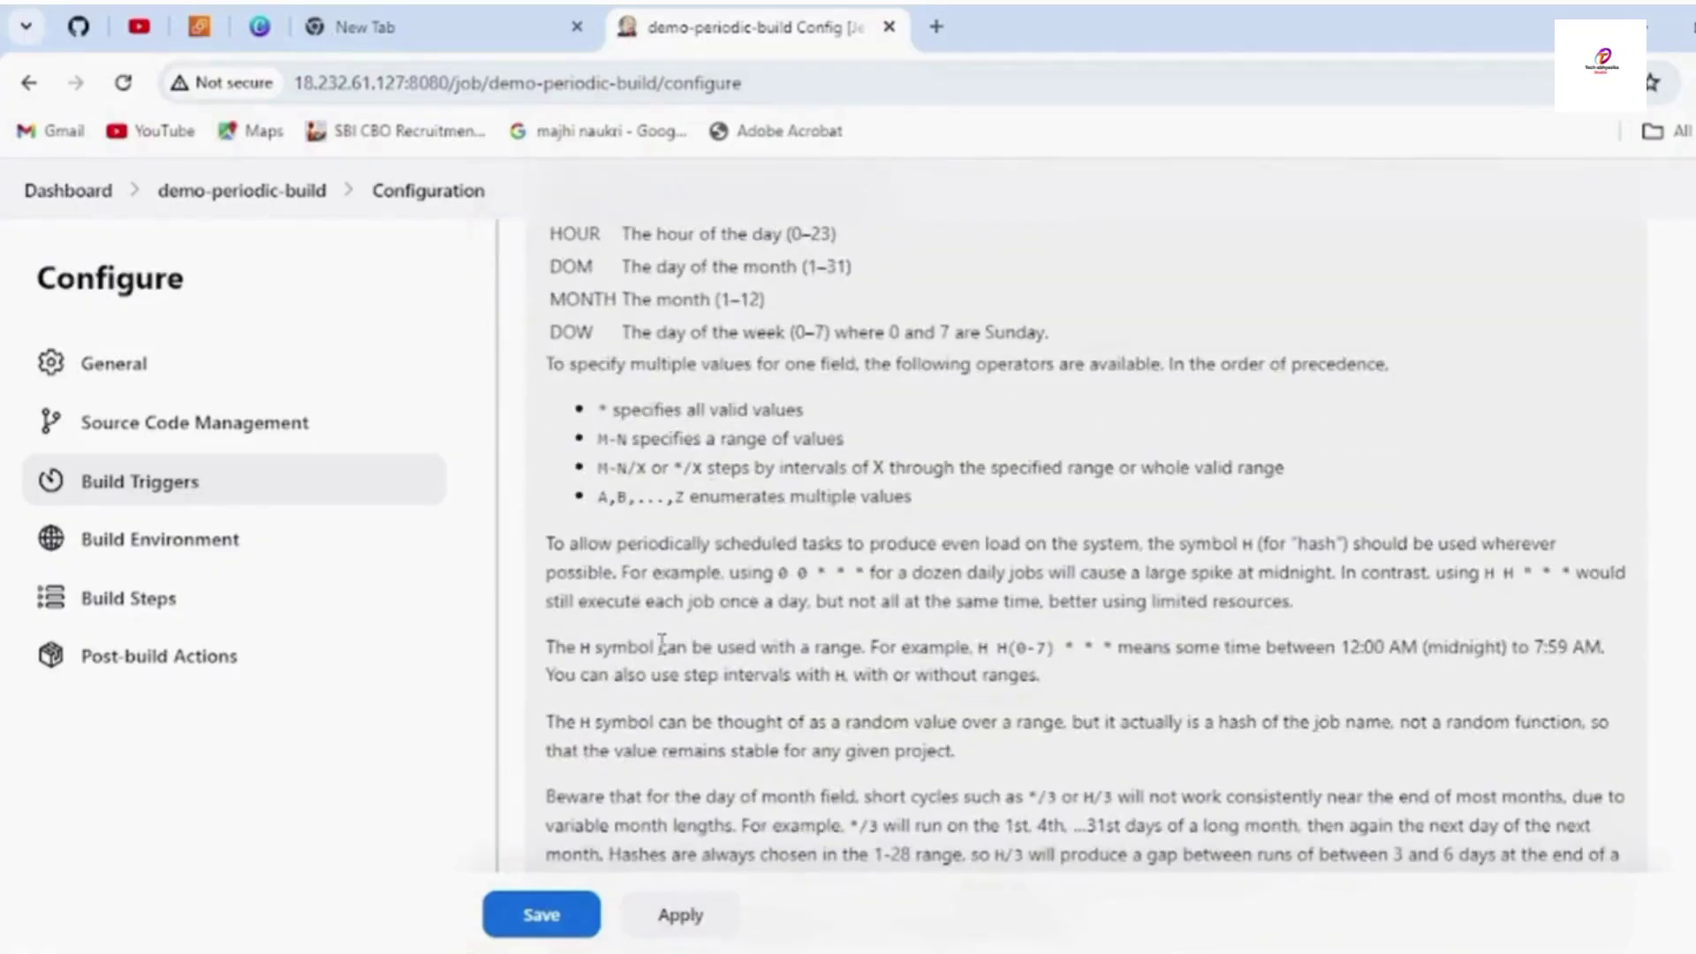
pyautogui.scroll(-7, 661, 642)
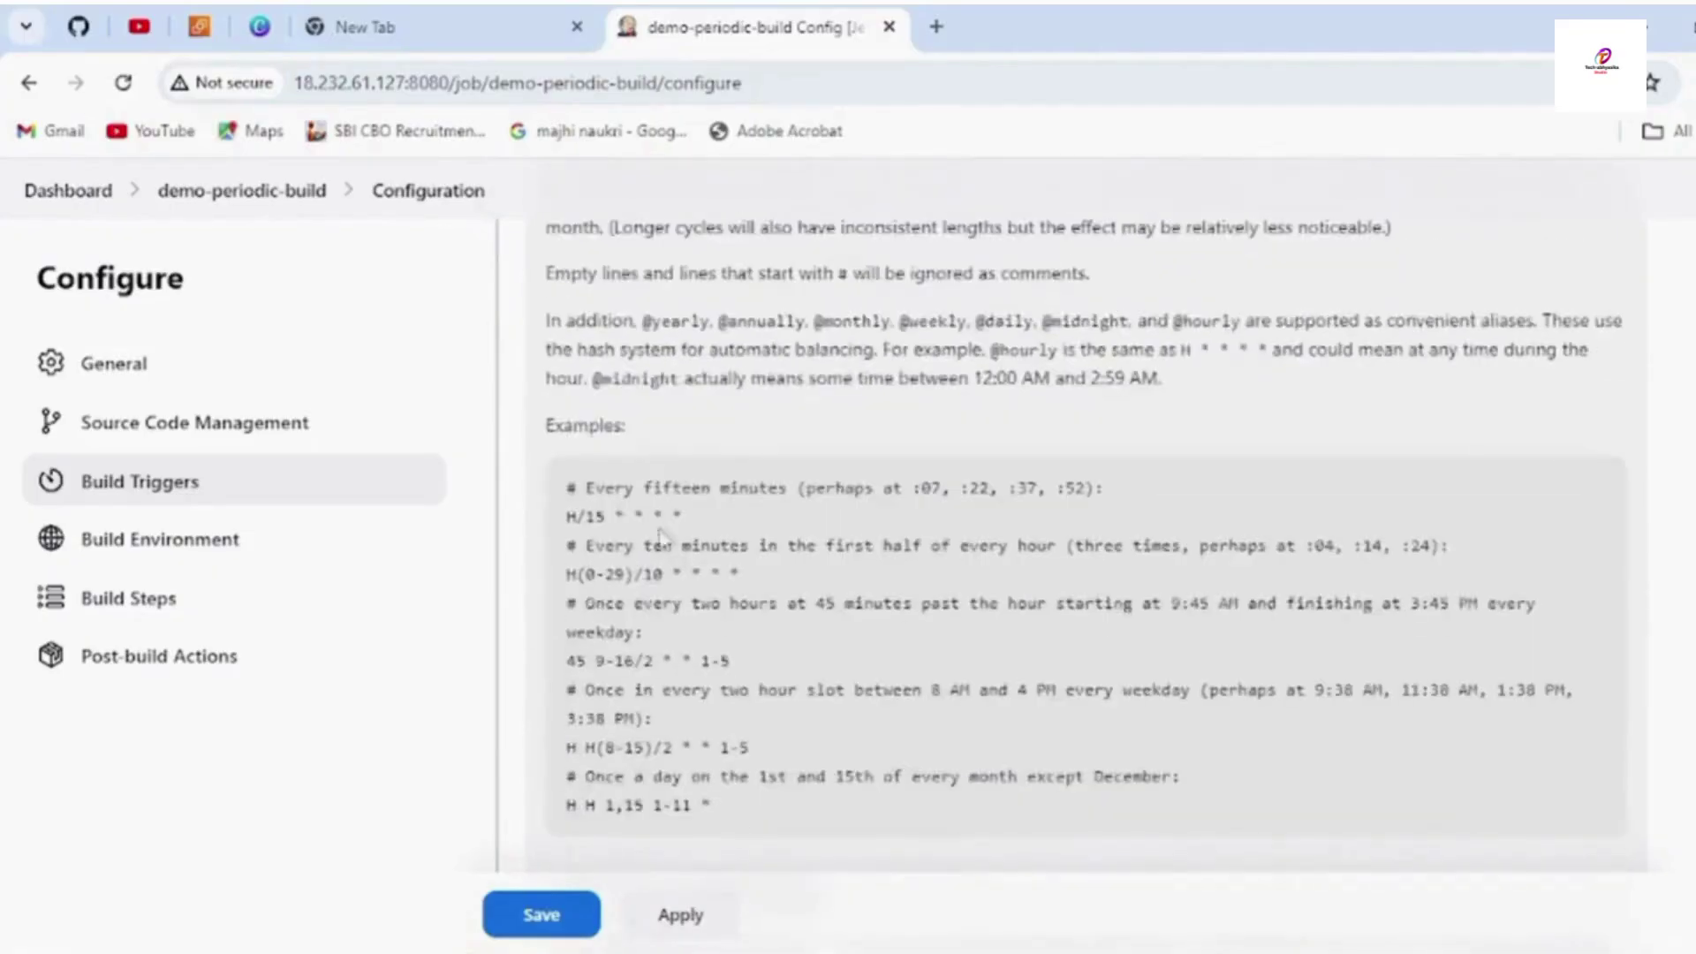
pyautogui.scroll(-8, 690, 733)
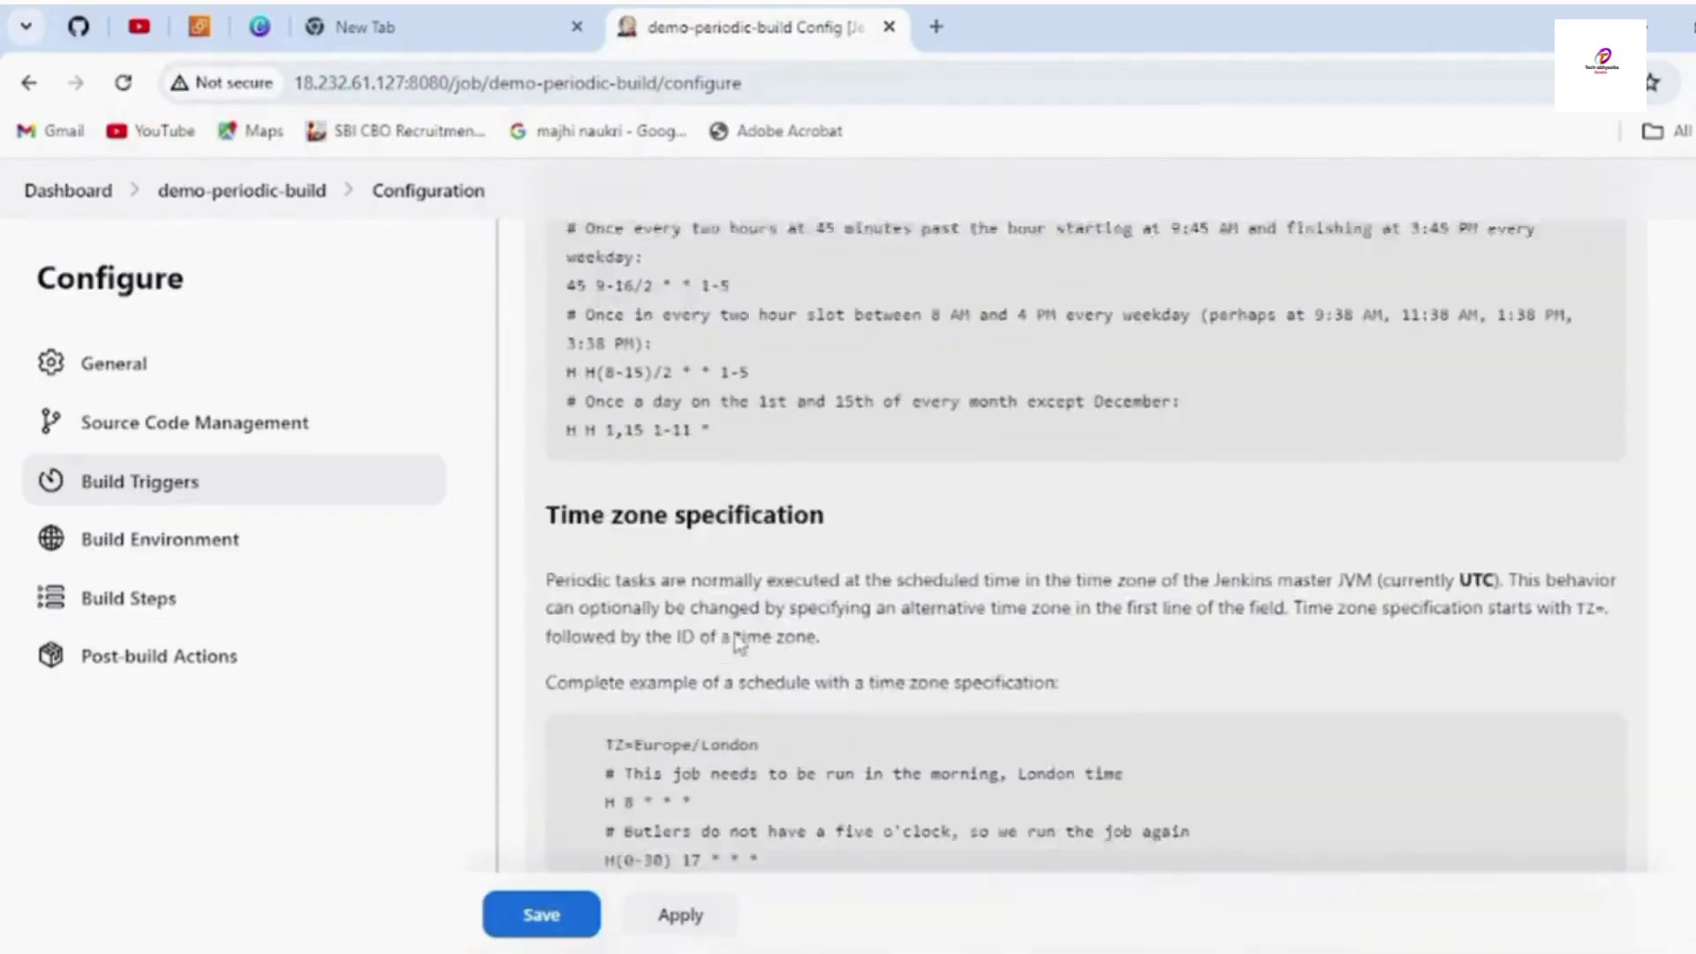
pyautogui.scroll(-6, 741, 643)
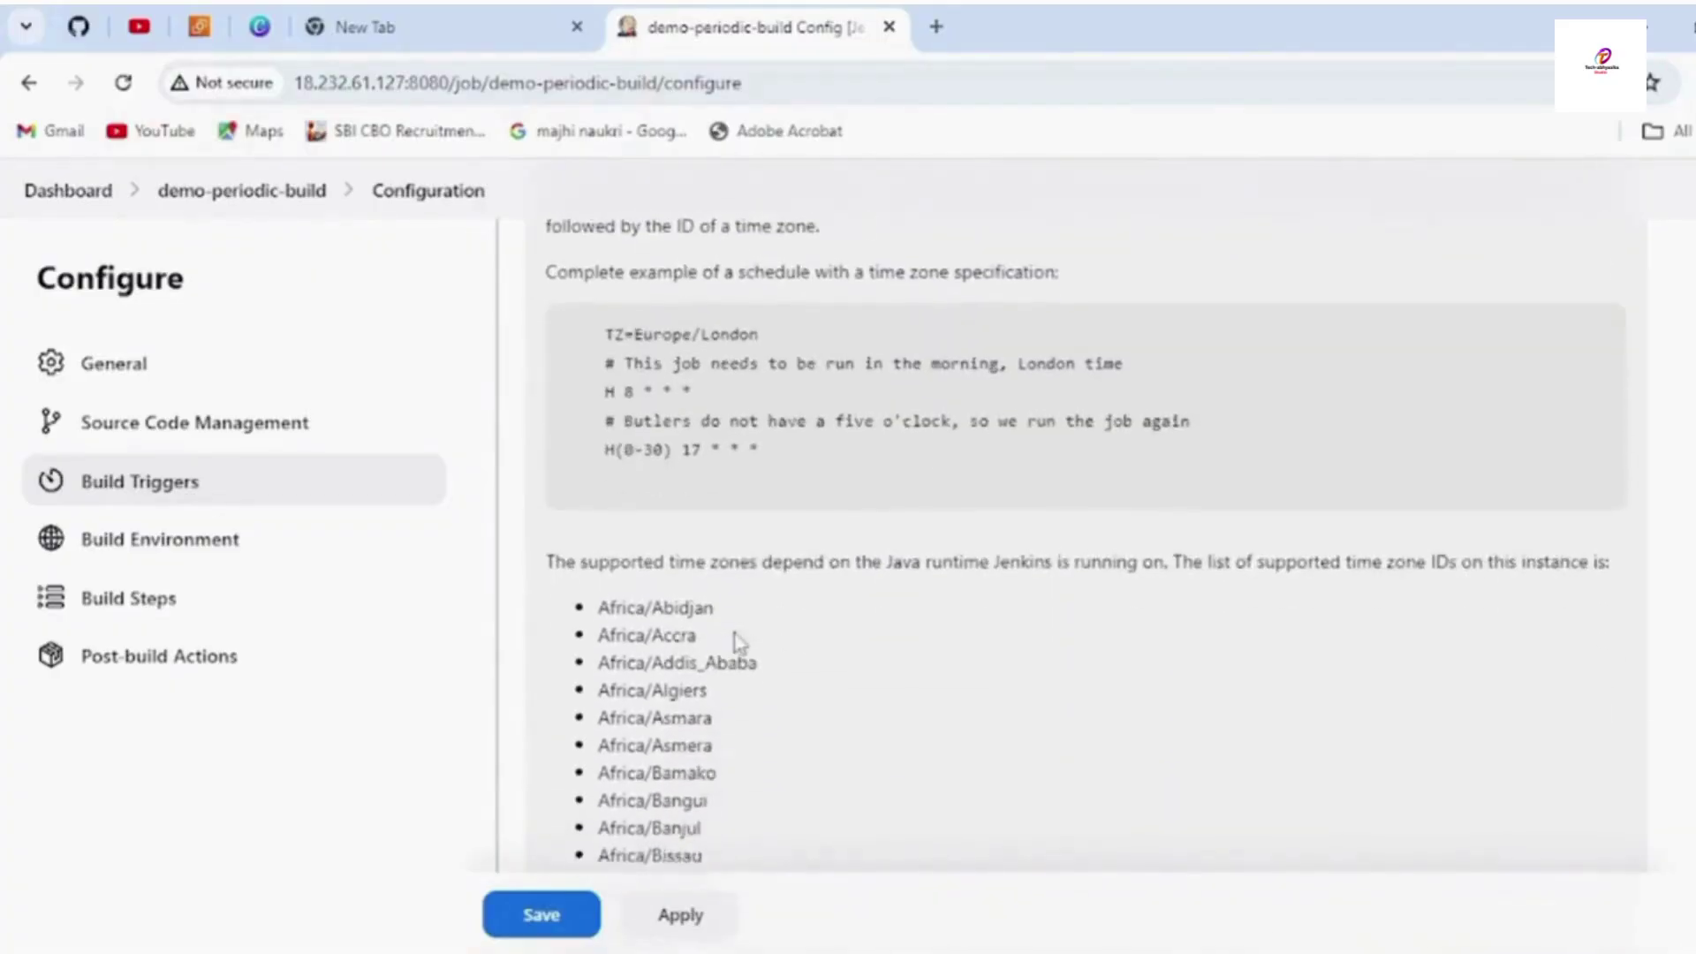
pyautogui.scroll(-13, 740, 643)
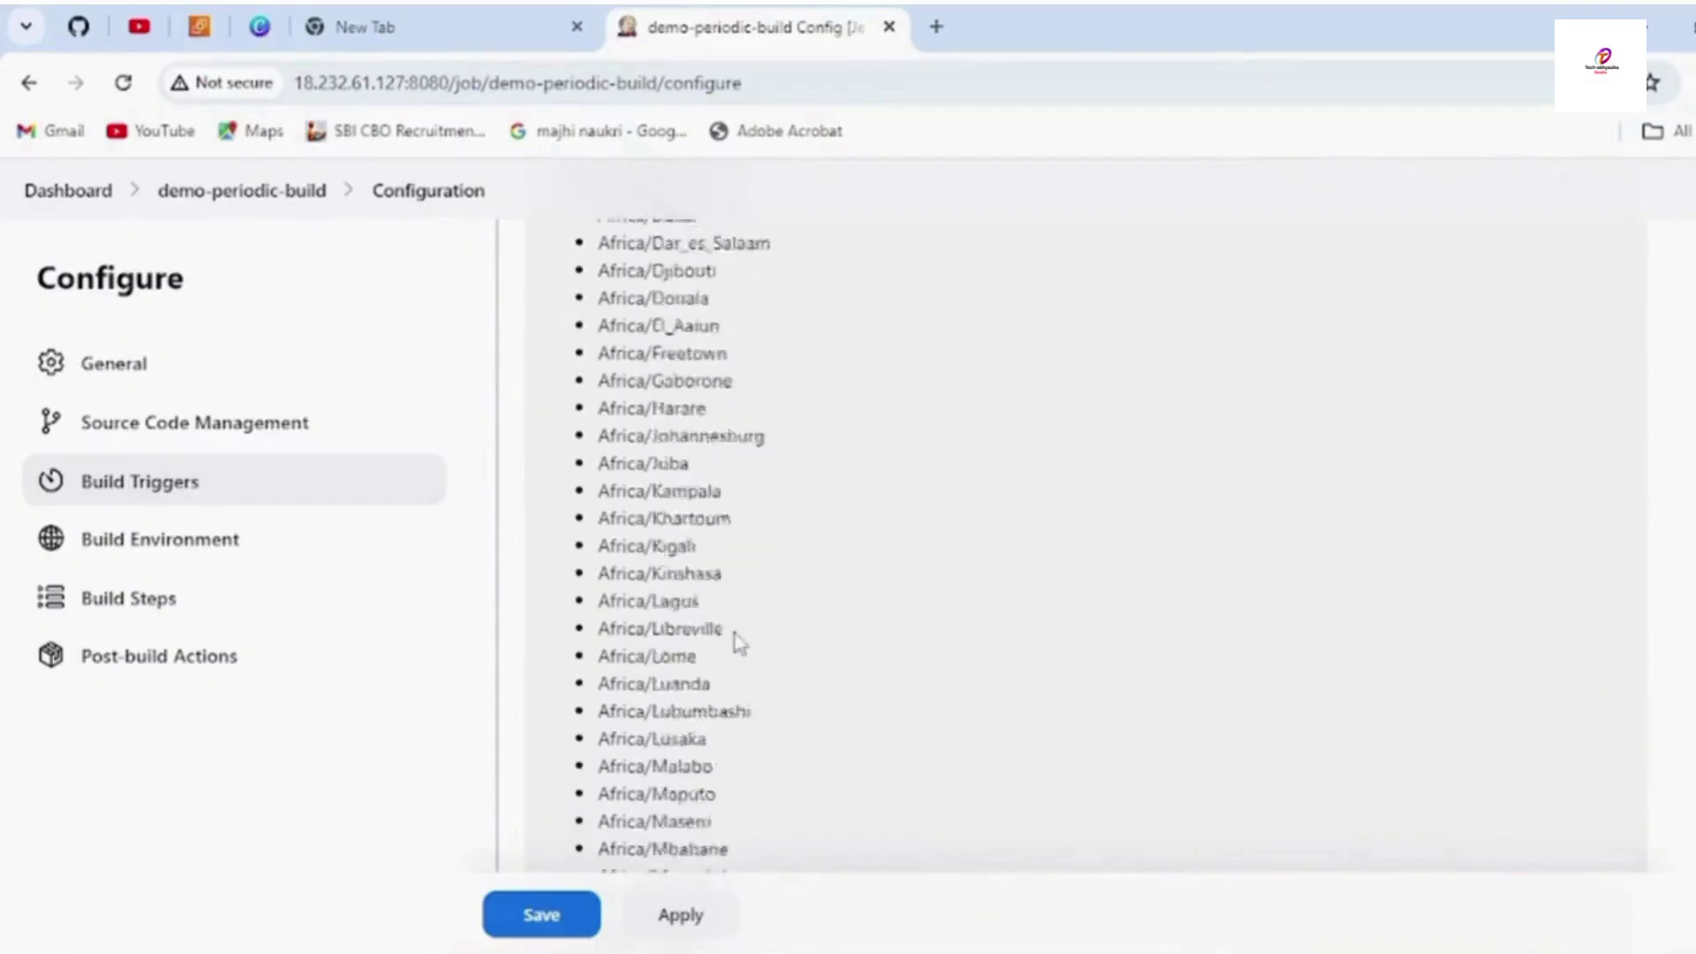
pyautogui.scroll(5, 740, 641)
pyautogui.scroll(20, 740, 643)
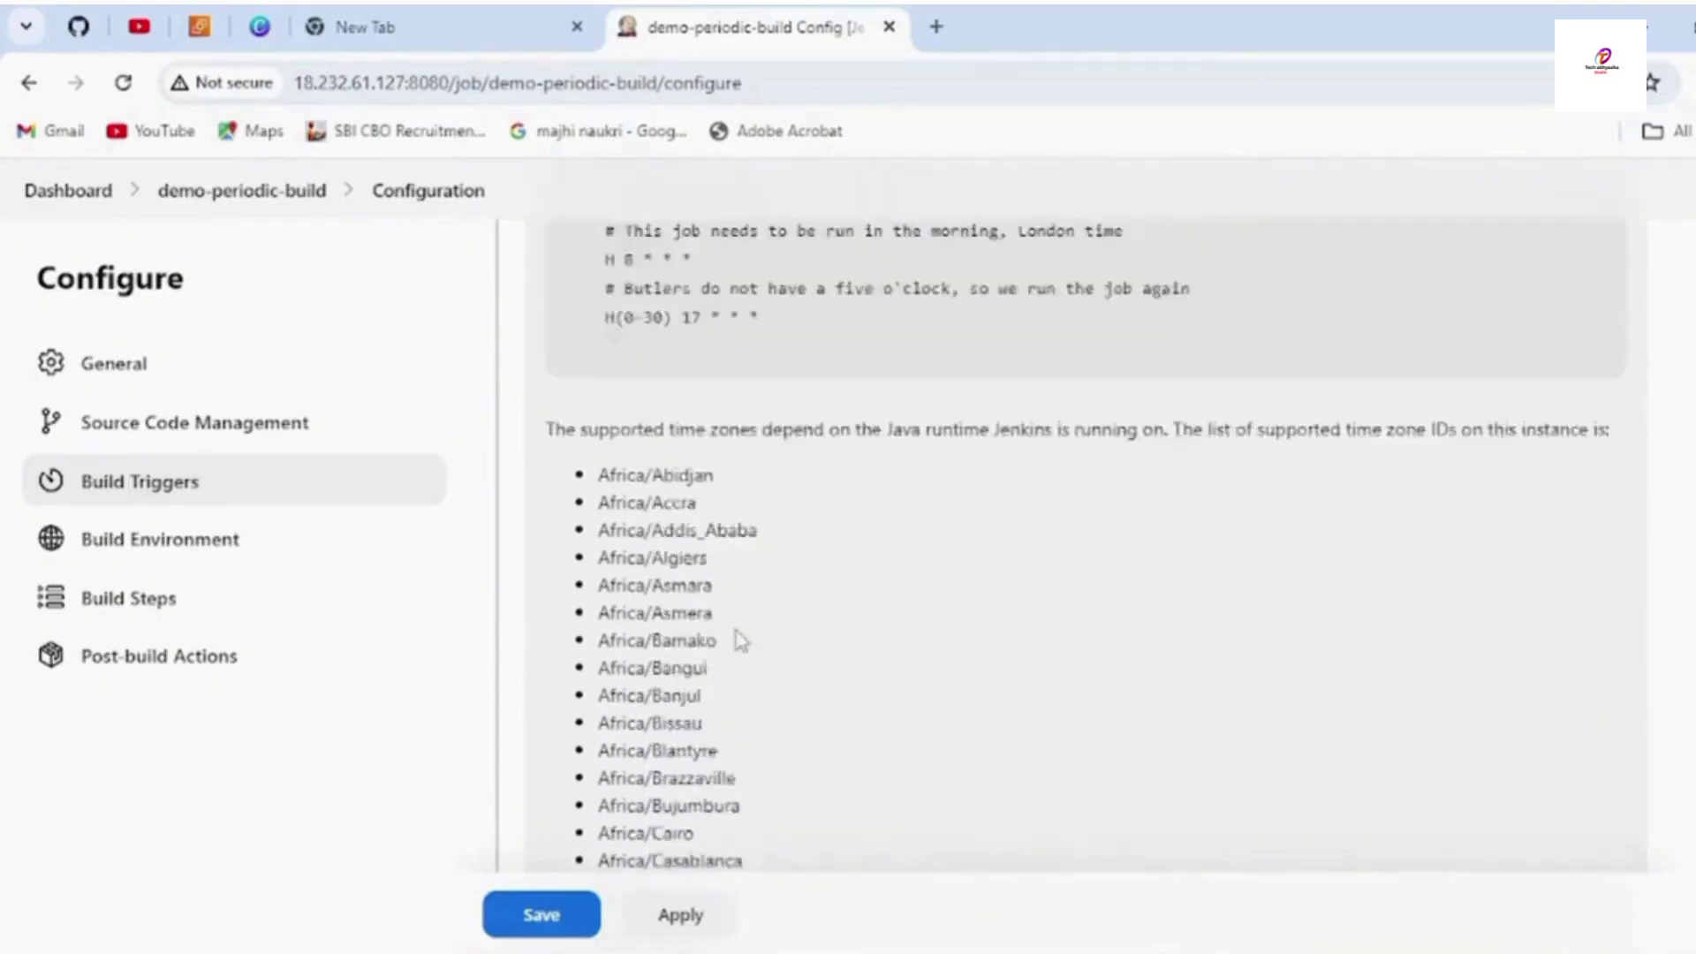
pyautogui.scroll(3, 740, 641)
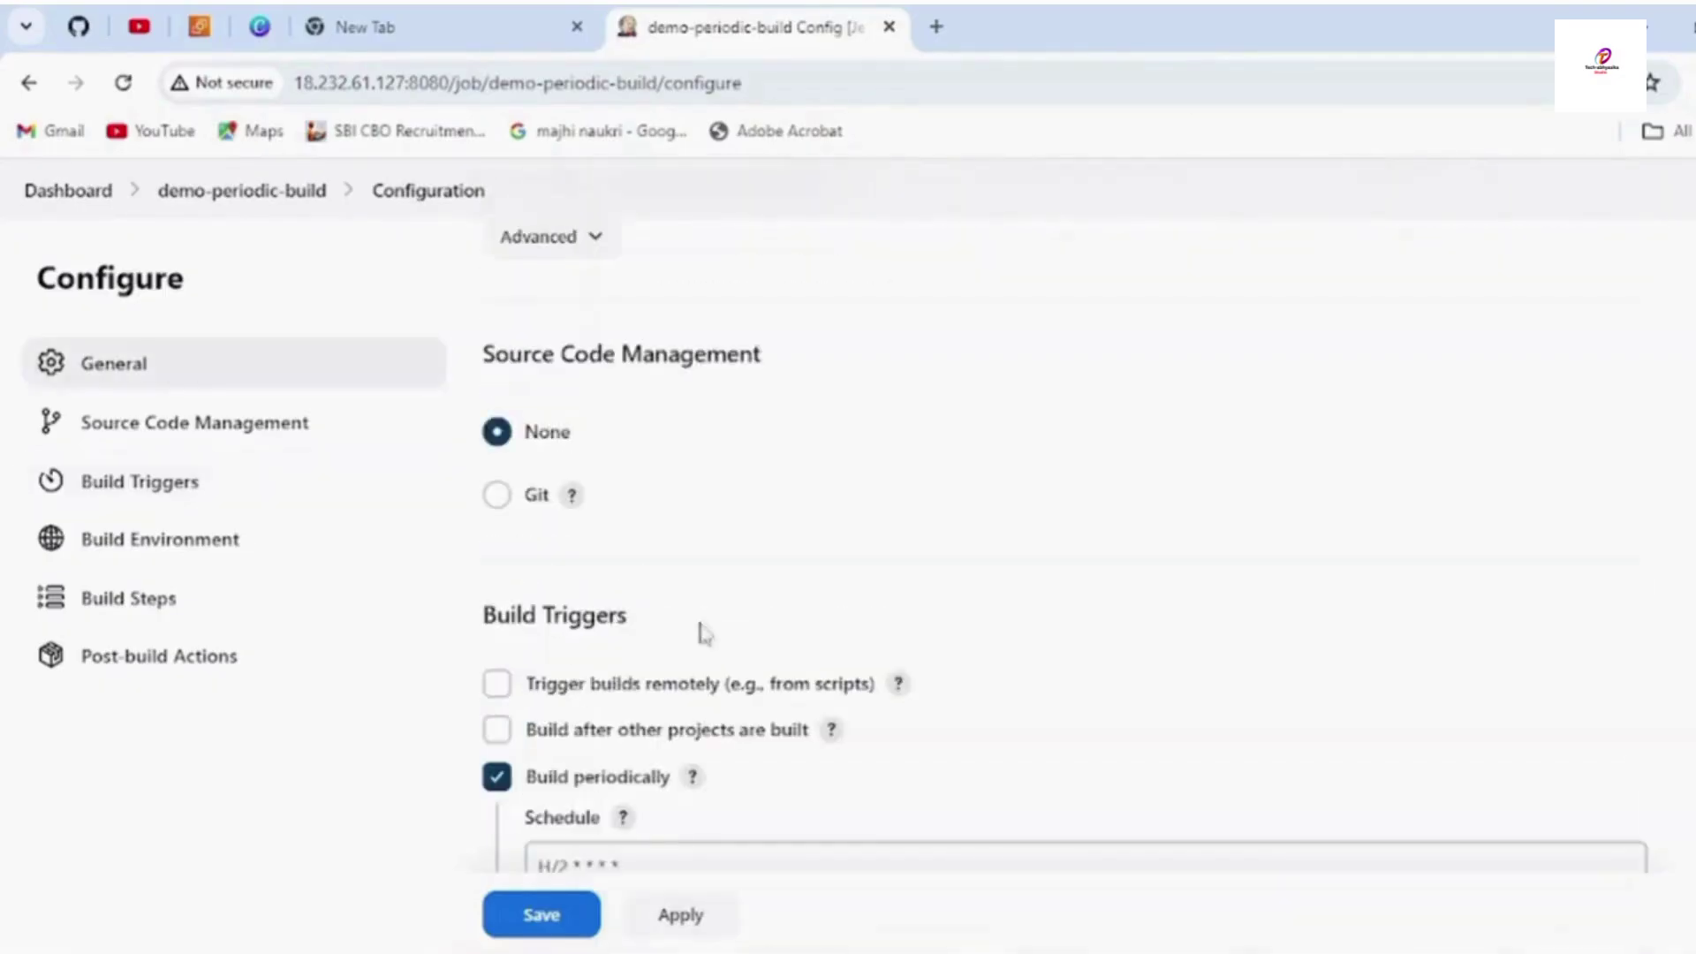
pyautogui.scroll(-3, 664, 652)
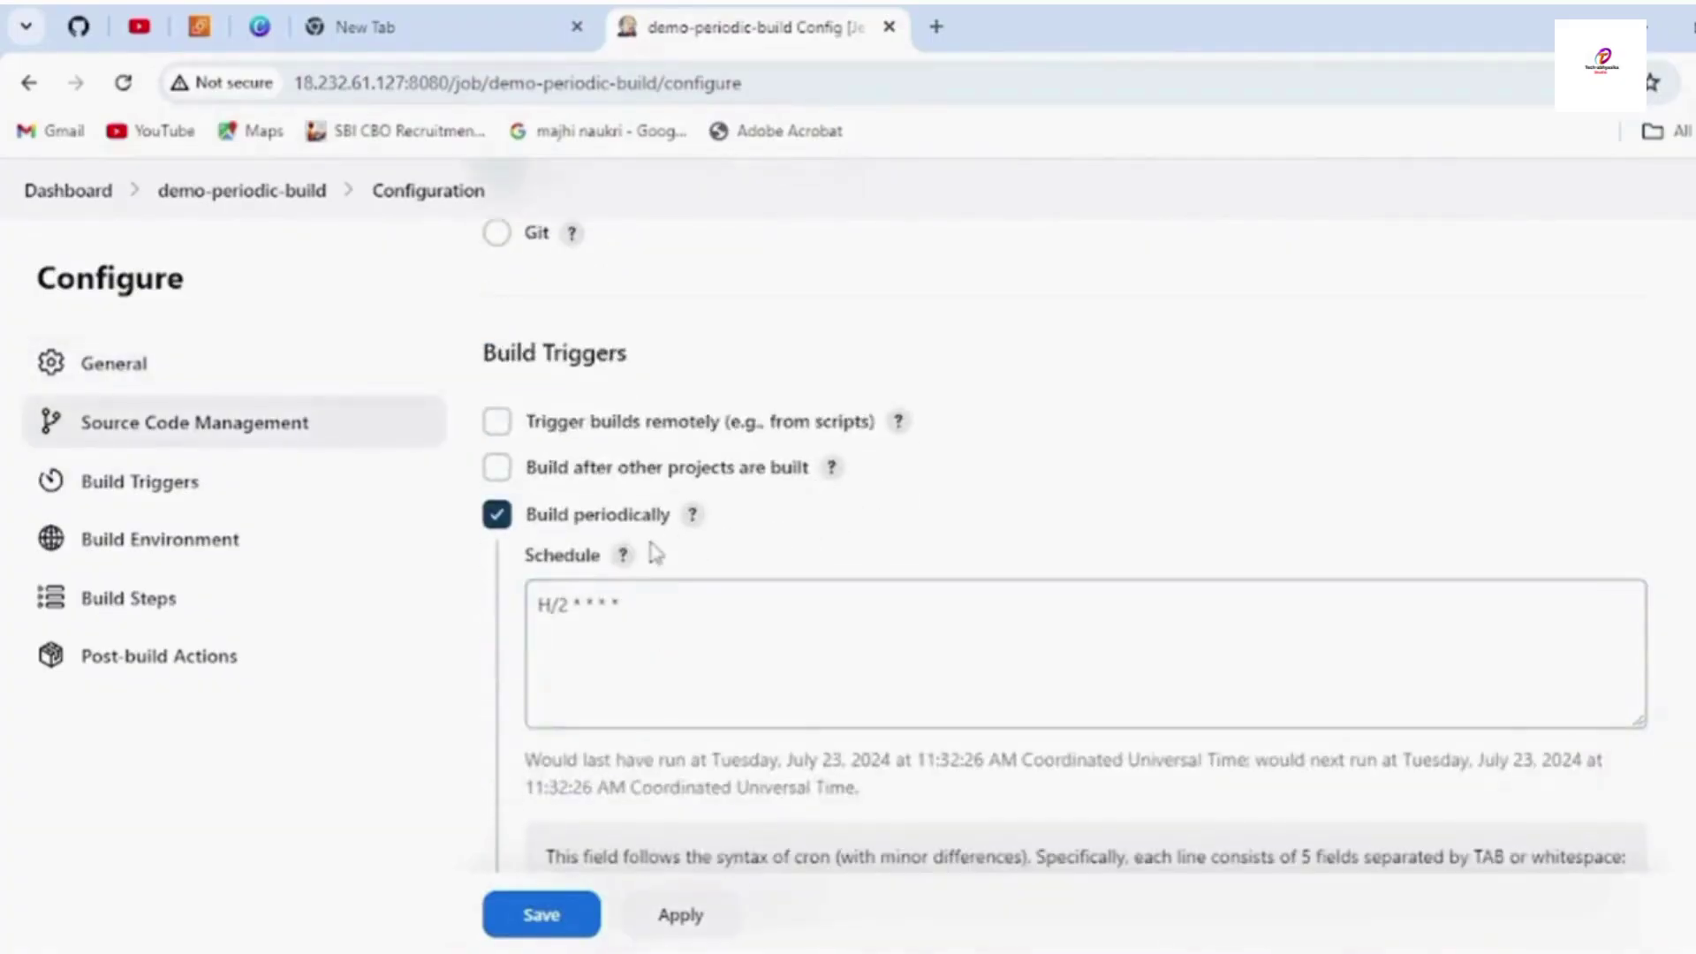
pyautogui.click(625, 557)
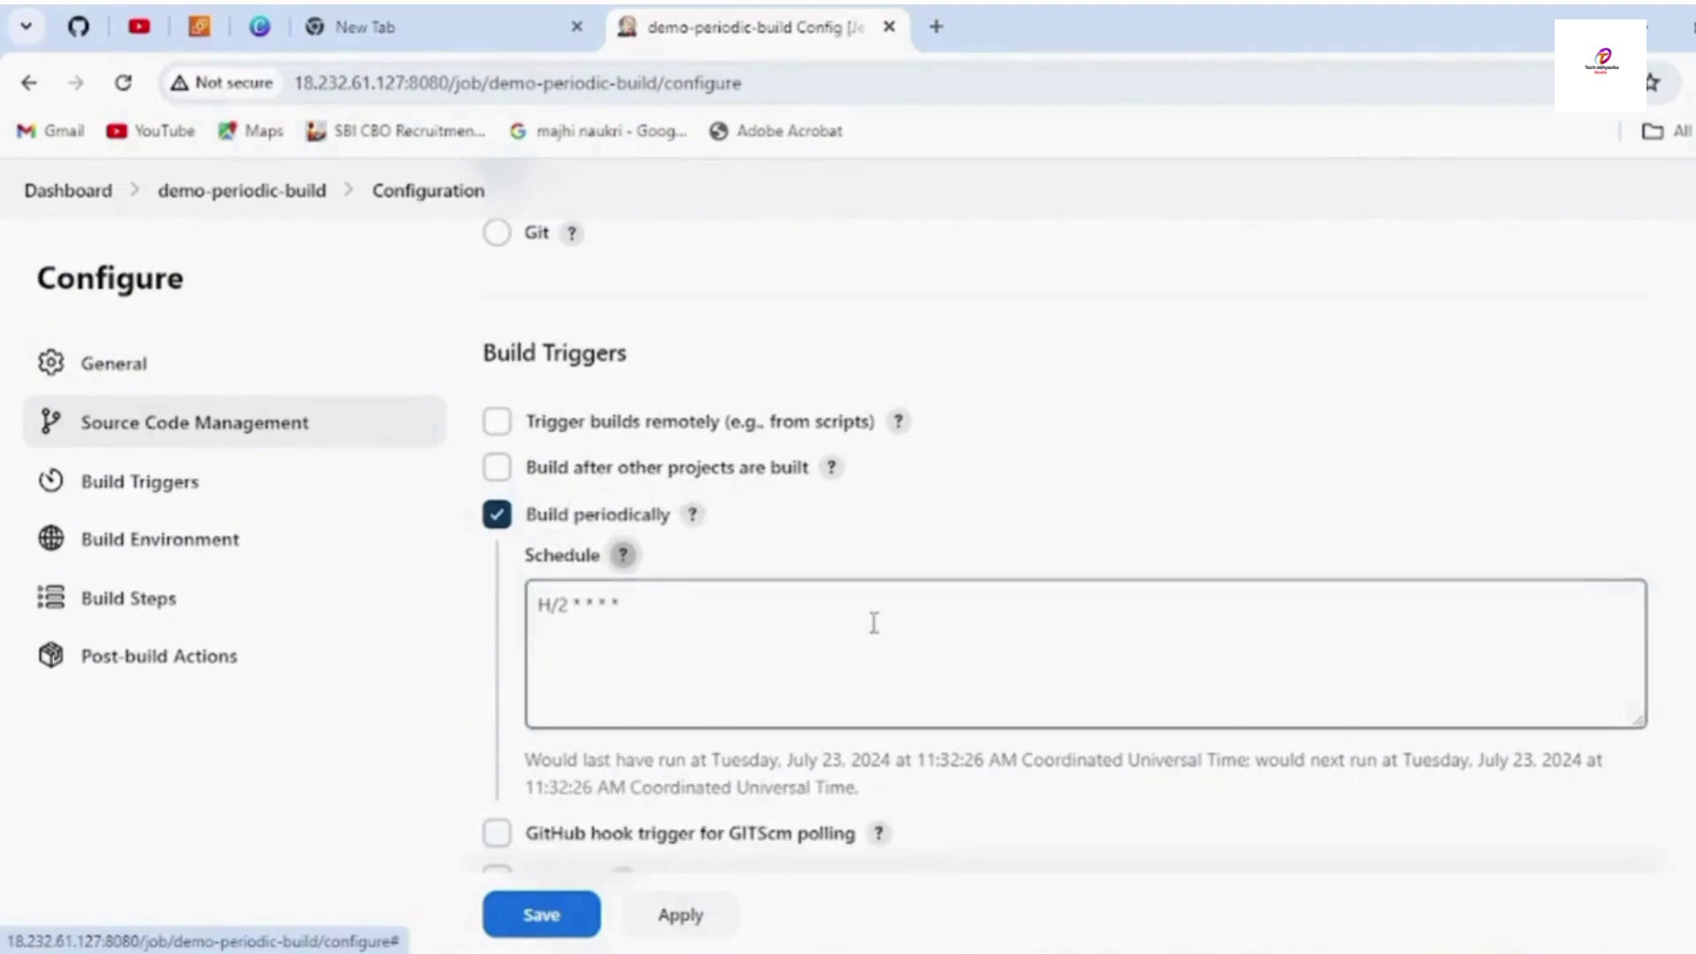
# Step: Add an Execute shell build step to the job and enter date as its command
pyautogui.scroll(-5, 872, 620)
pyautogui.scroll(-5, 870, 633)
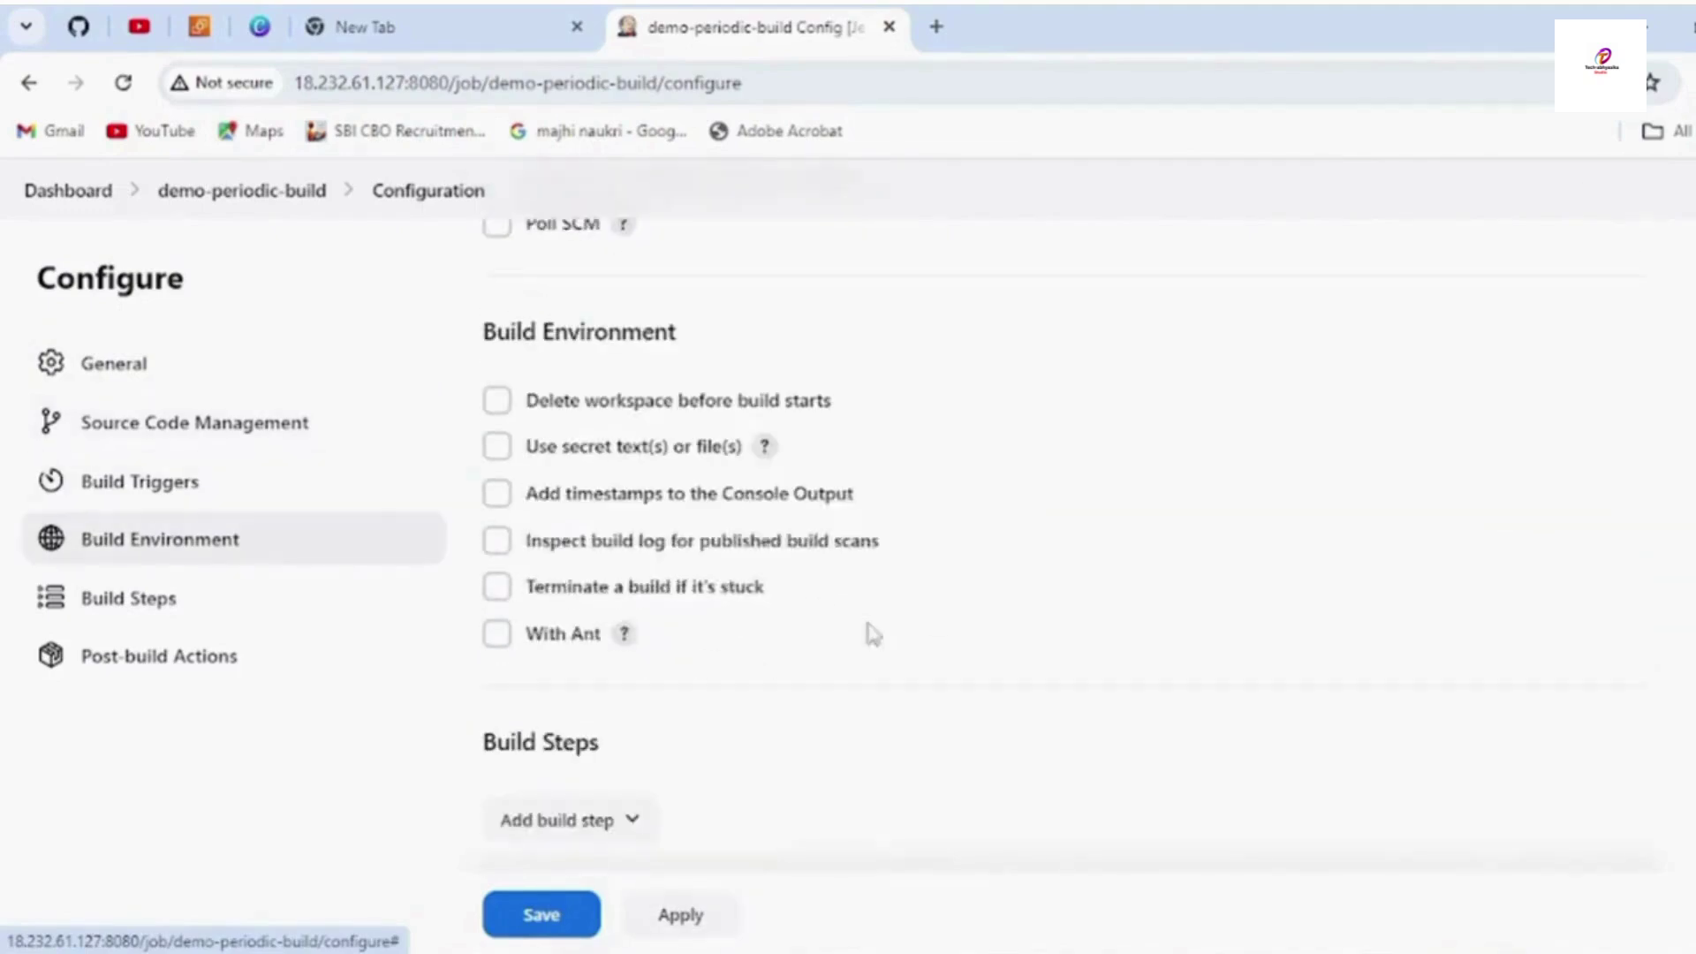
pyautogui.click(632, 517)
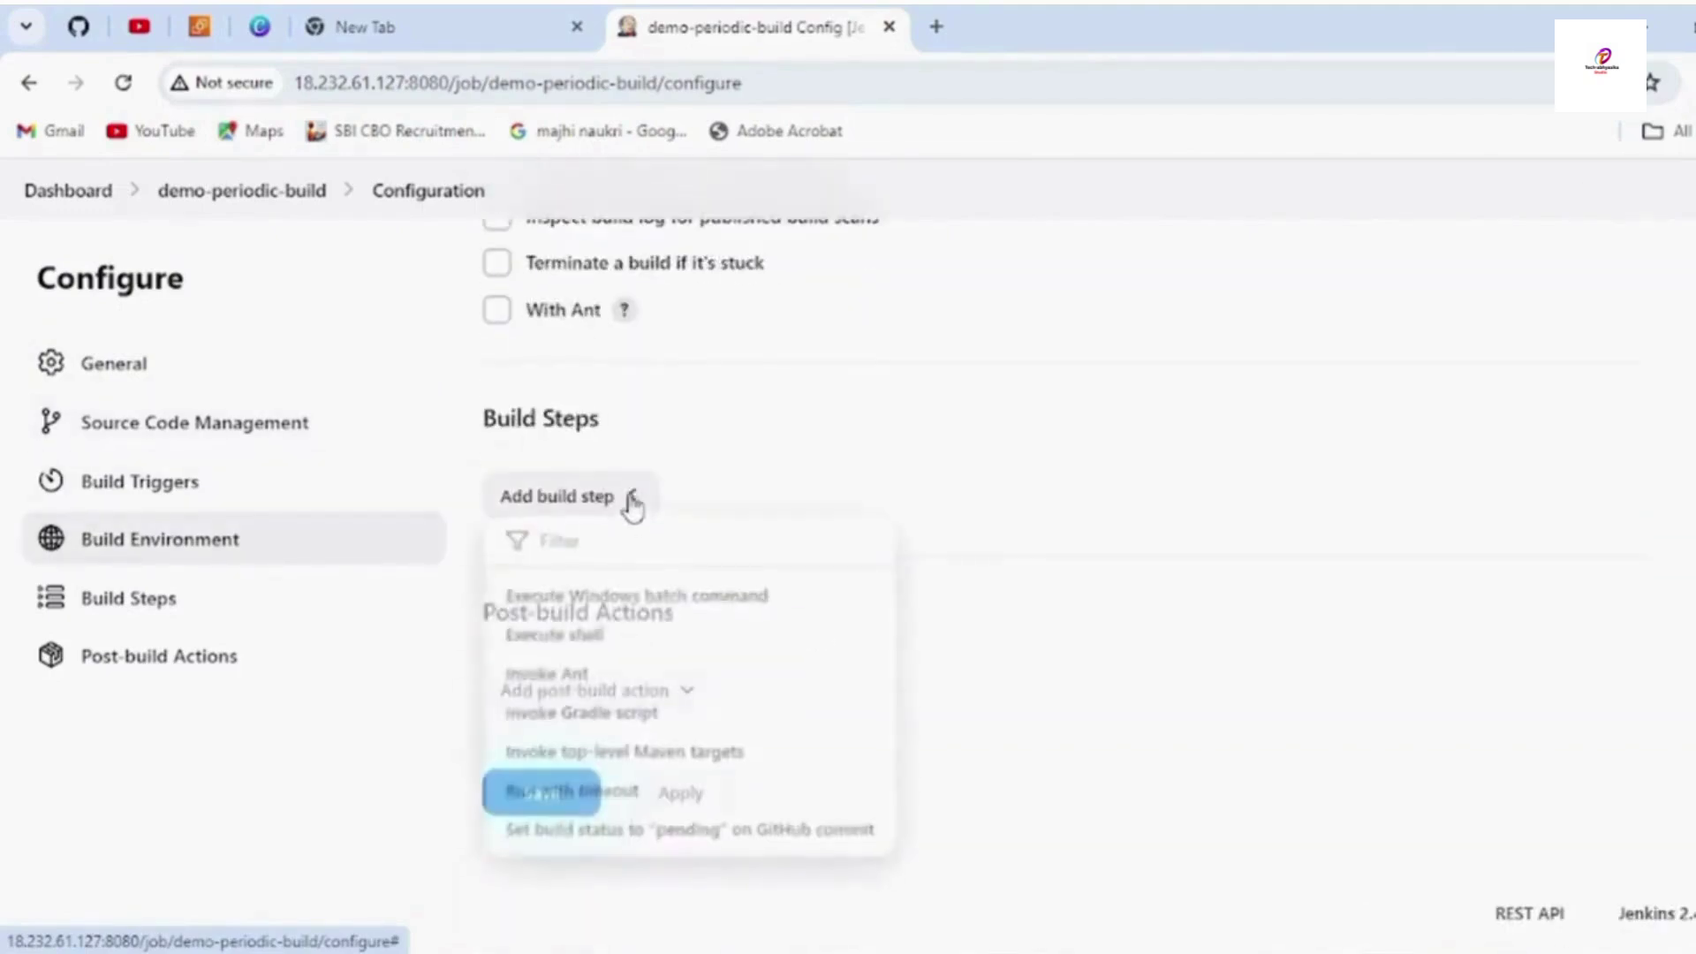
pyautogui.click(594, 641)
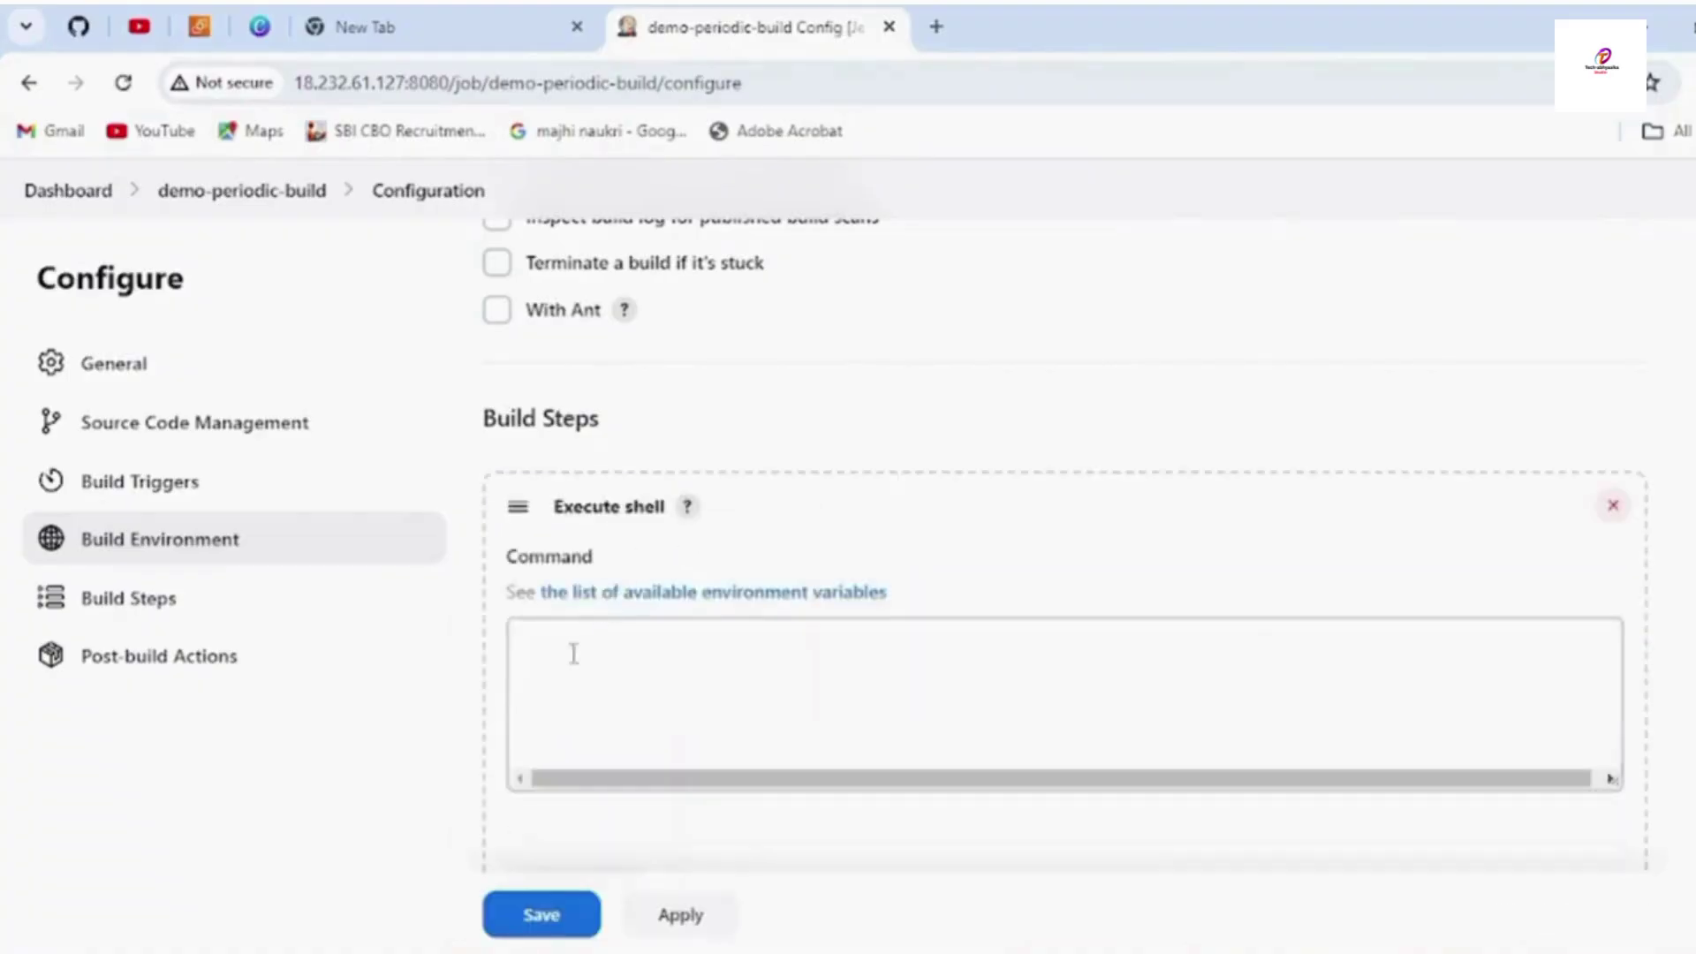
pyautogui.click(582, 680)
pyautogui.write('date')
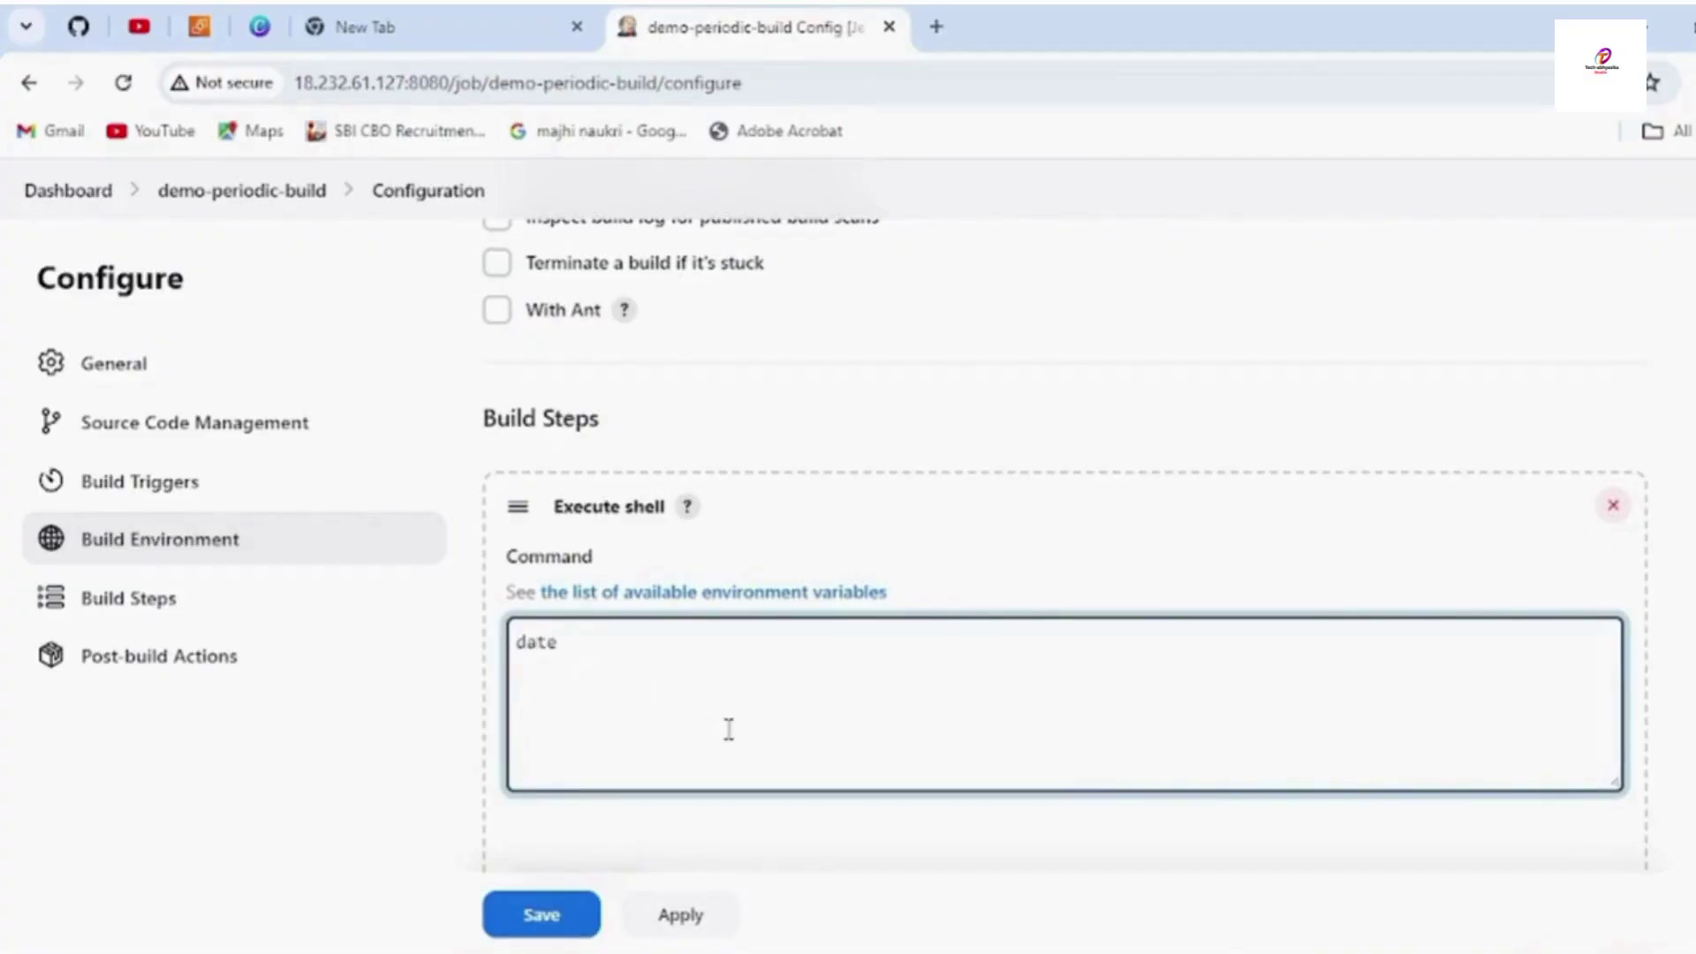
# Step: Apply and save the demo-periodic-build job configuration
pyautogui.scroll(-4, 729, 729)
pyautogui.click(681, 882)
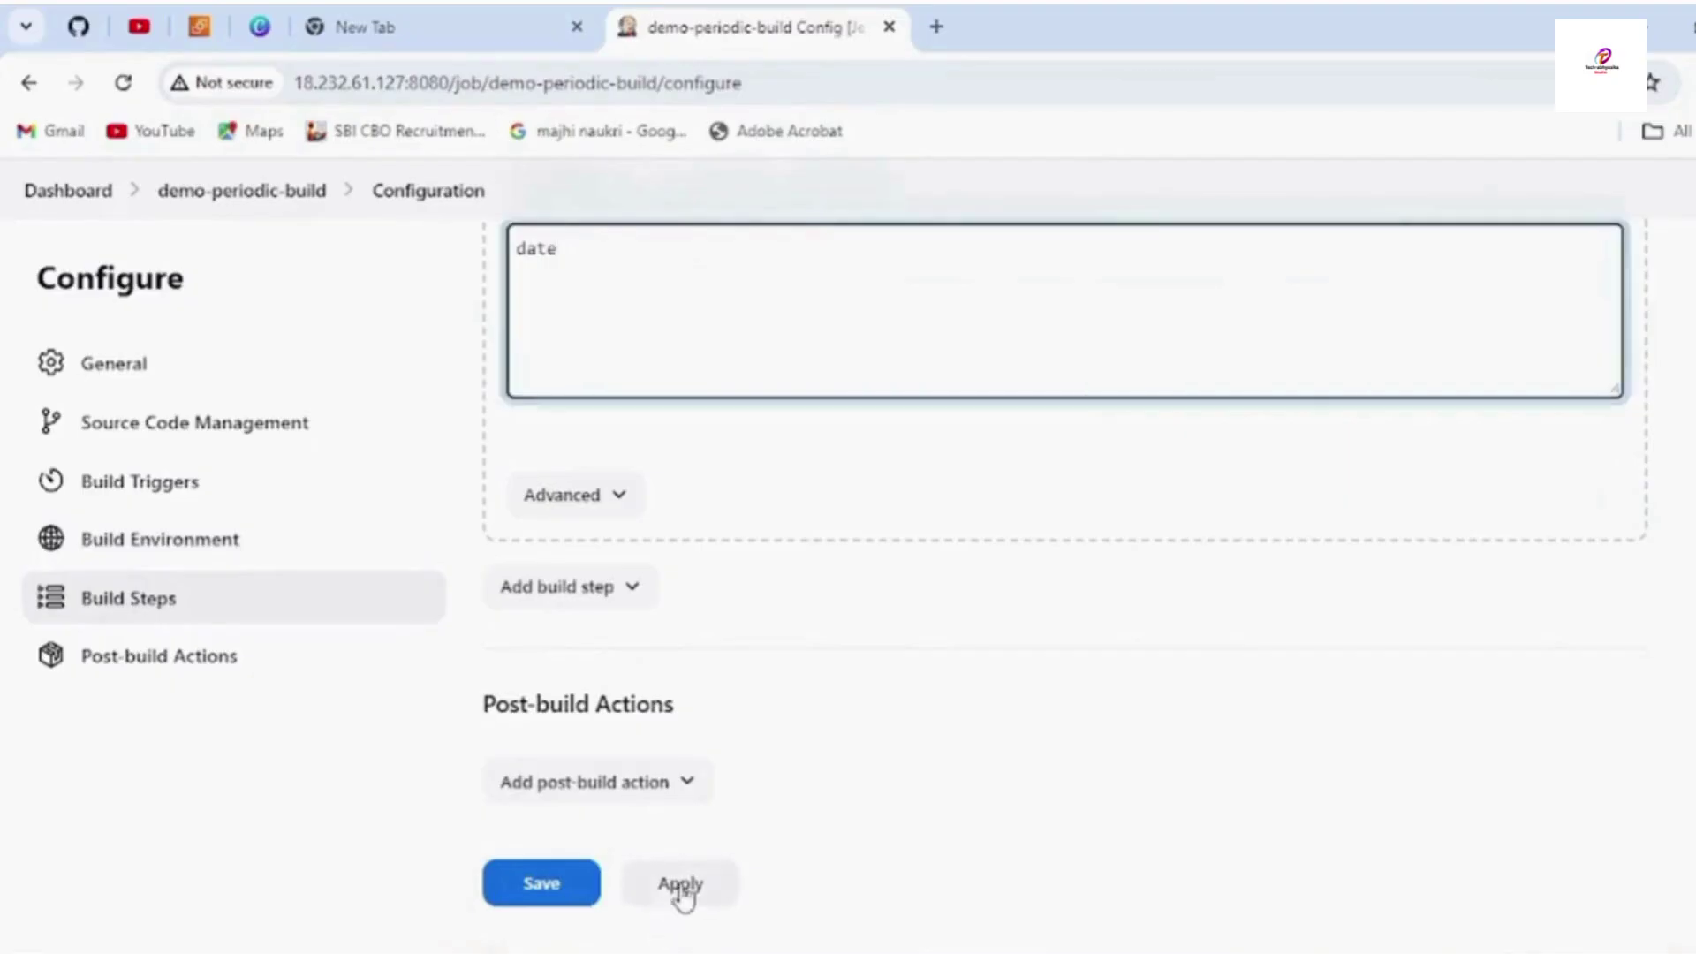
pyautogui.click(566, 898)
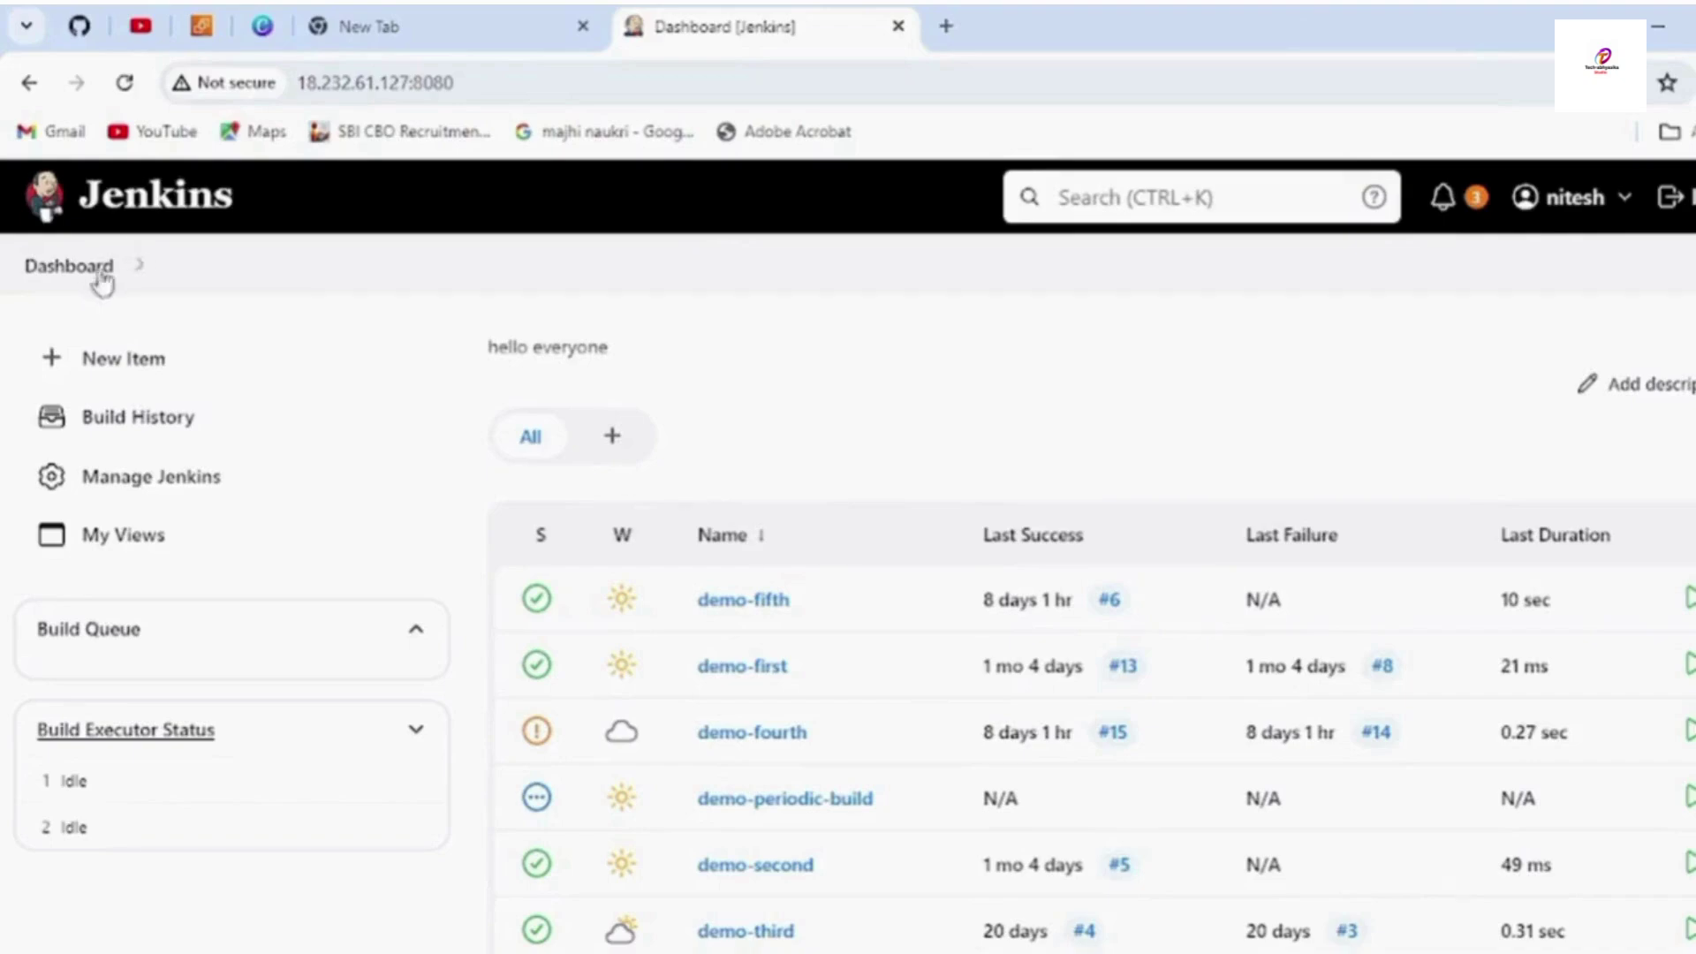
# Step: Refresh the Jenkins dashboard at intervals to check the latest scheduled builds of demo-periodic-build
pyautogui.click(132, 88)
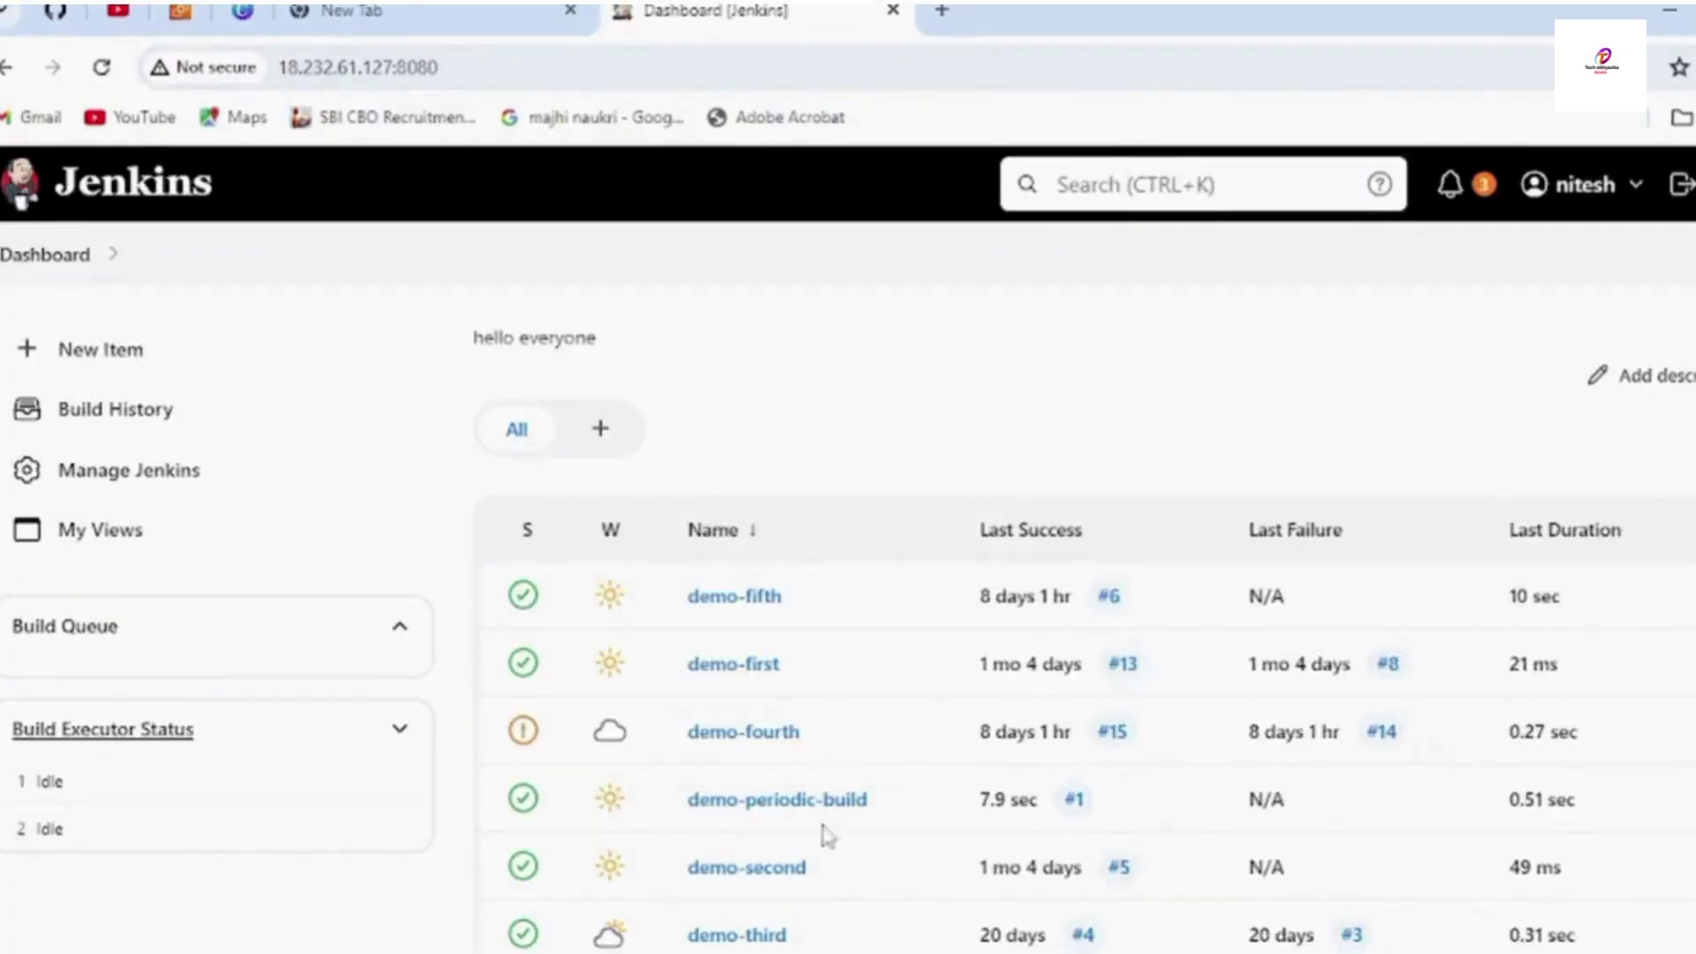
pyautogui.moveTo(1079, 821)
pyautogui.click(102, 68)
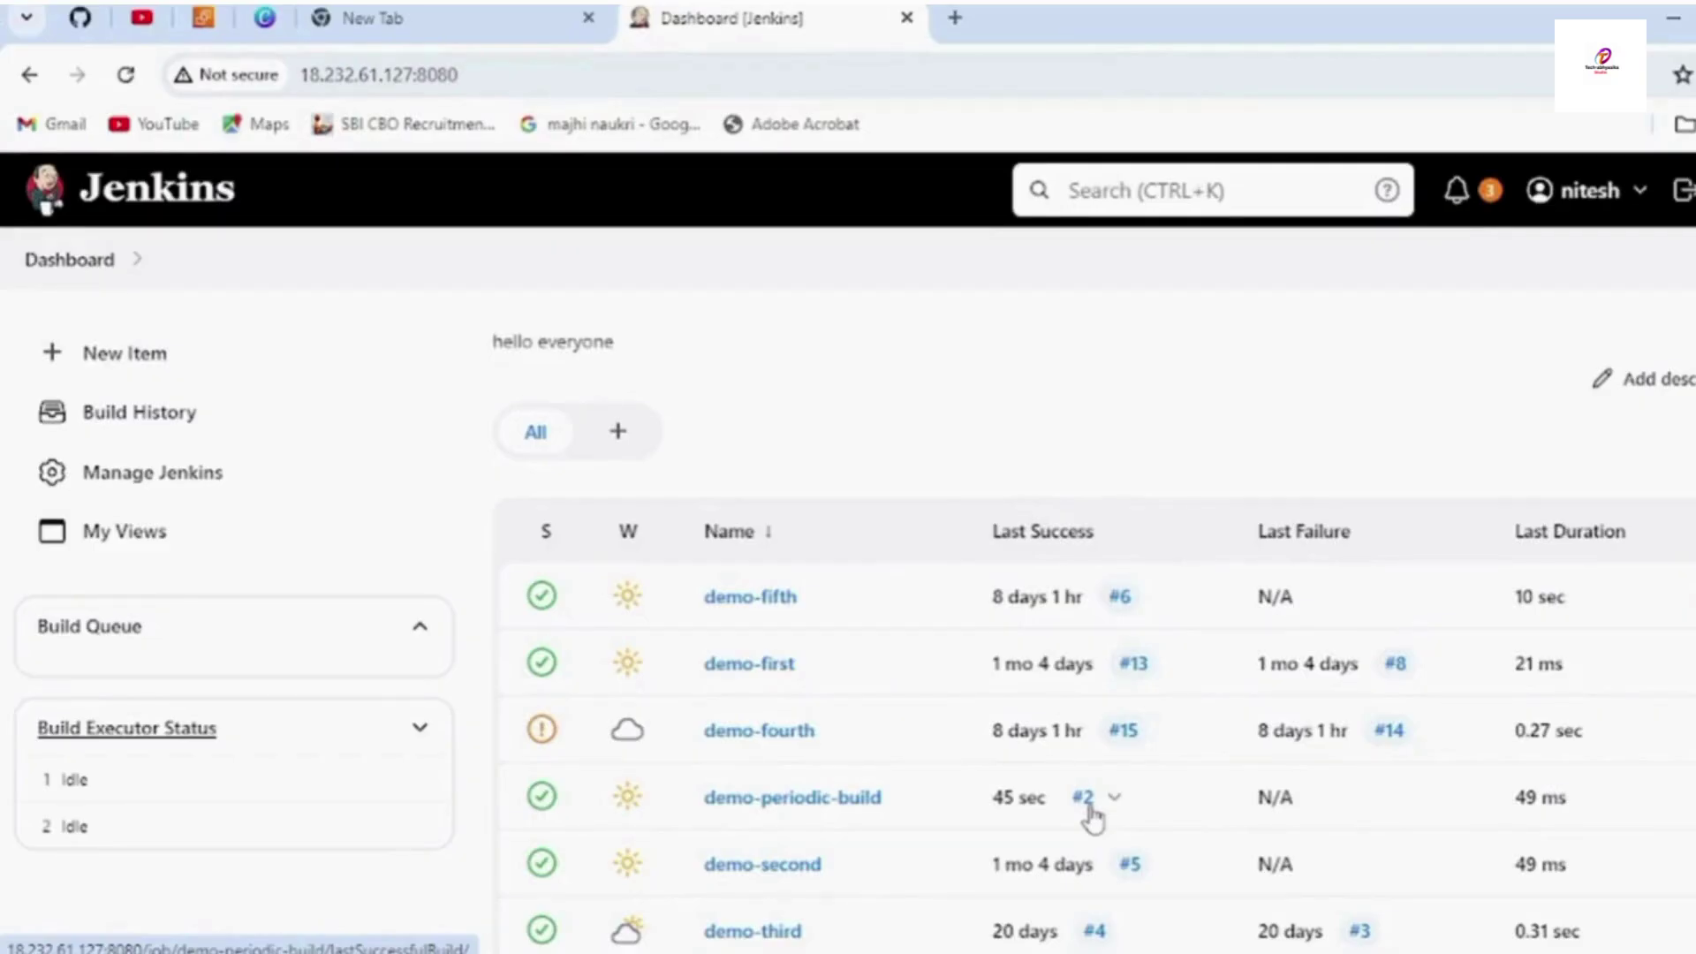
# Step: Reopen the demo-periodic-build job's configuration from the dashboard and go to its Build Triggers settings
pyautogui.click(902, 800)
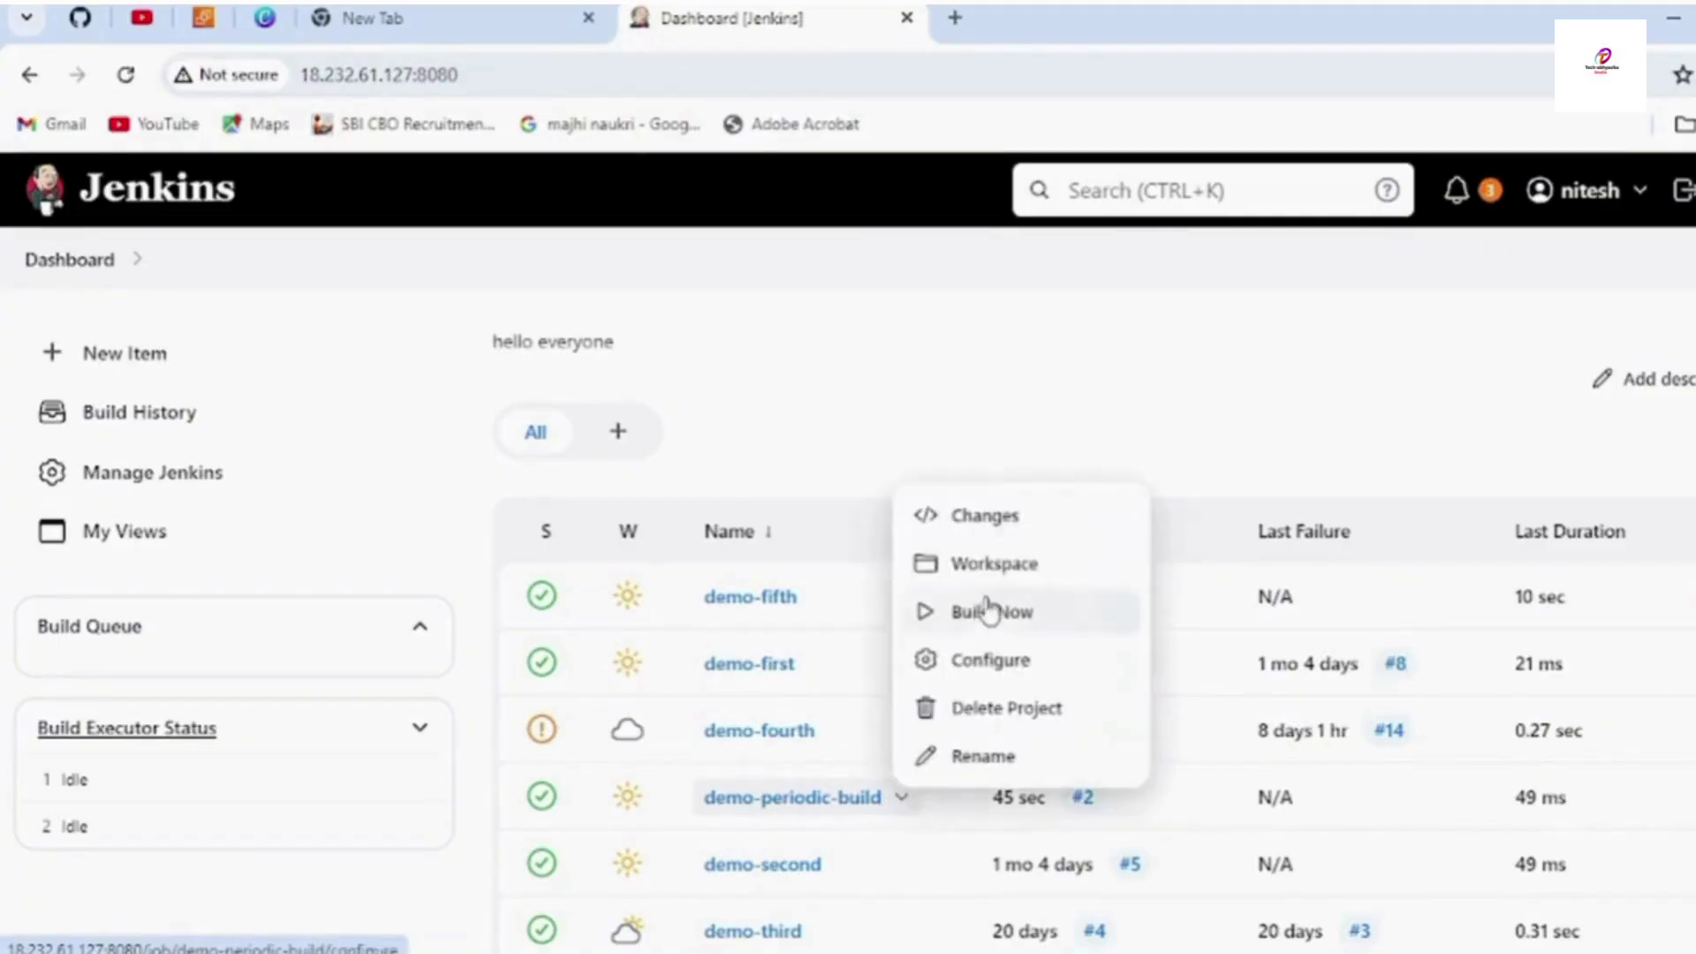
pyautogui.click(992, 663)
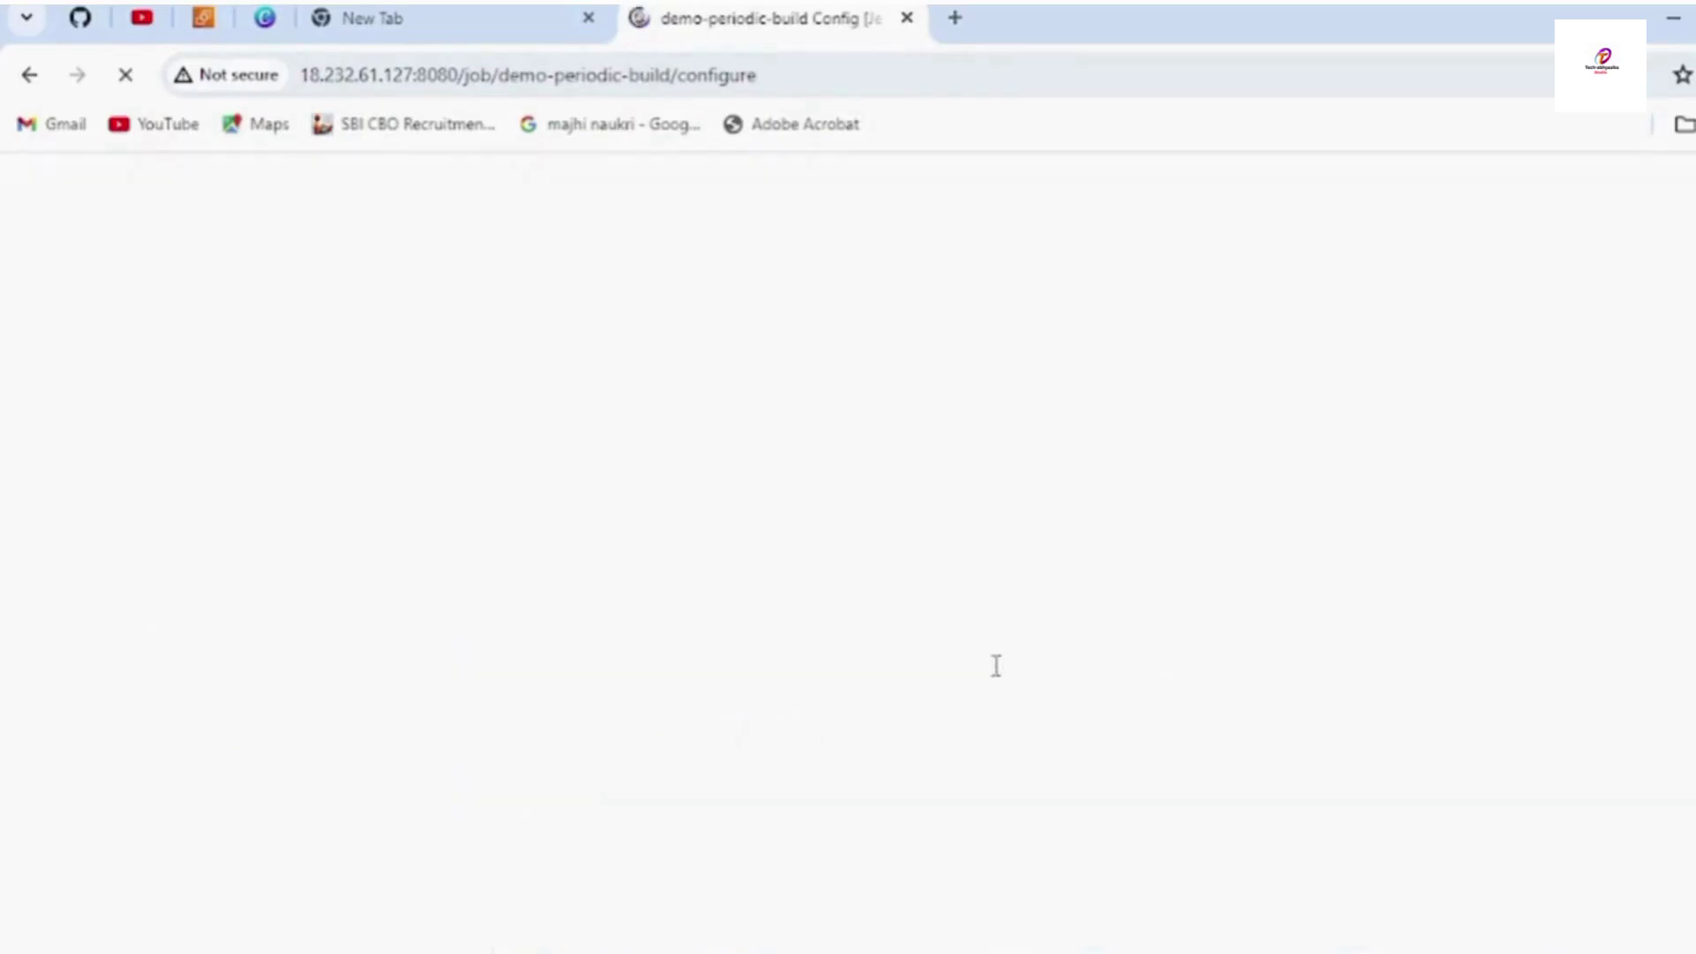
pyautogui.scroll(-10, 1060, 742)
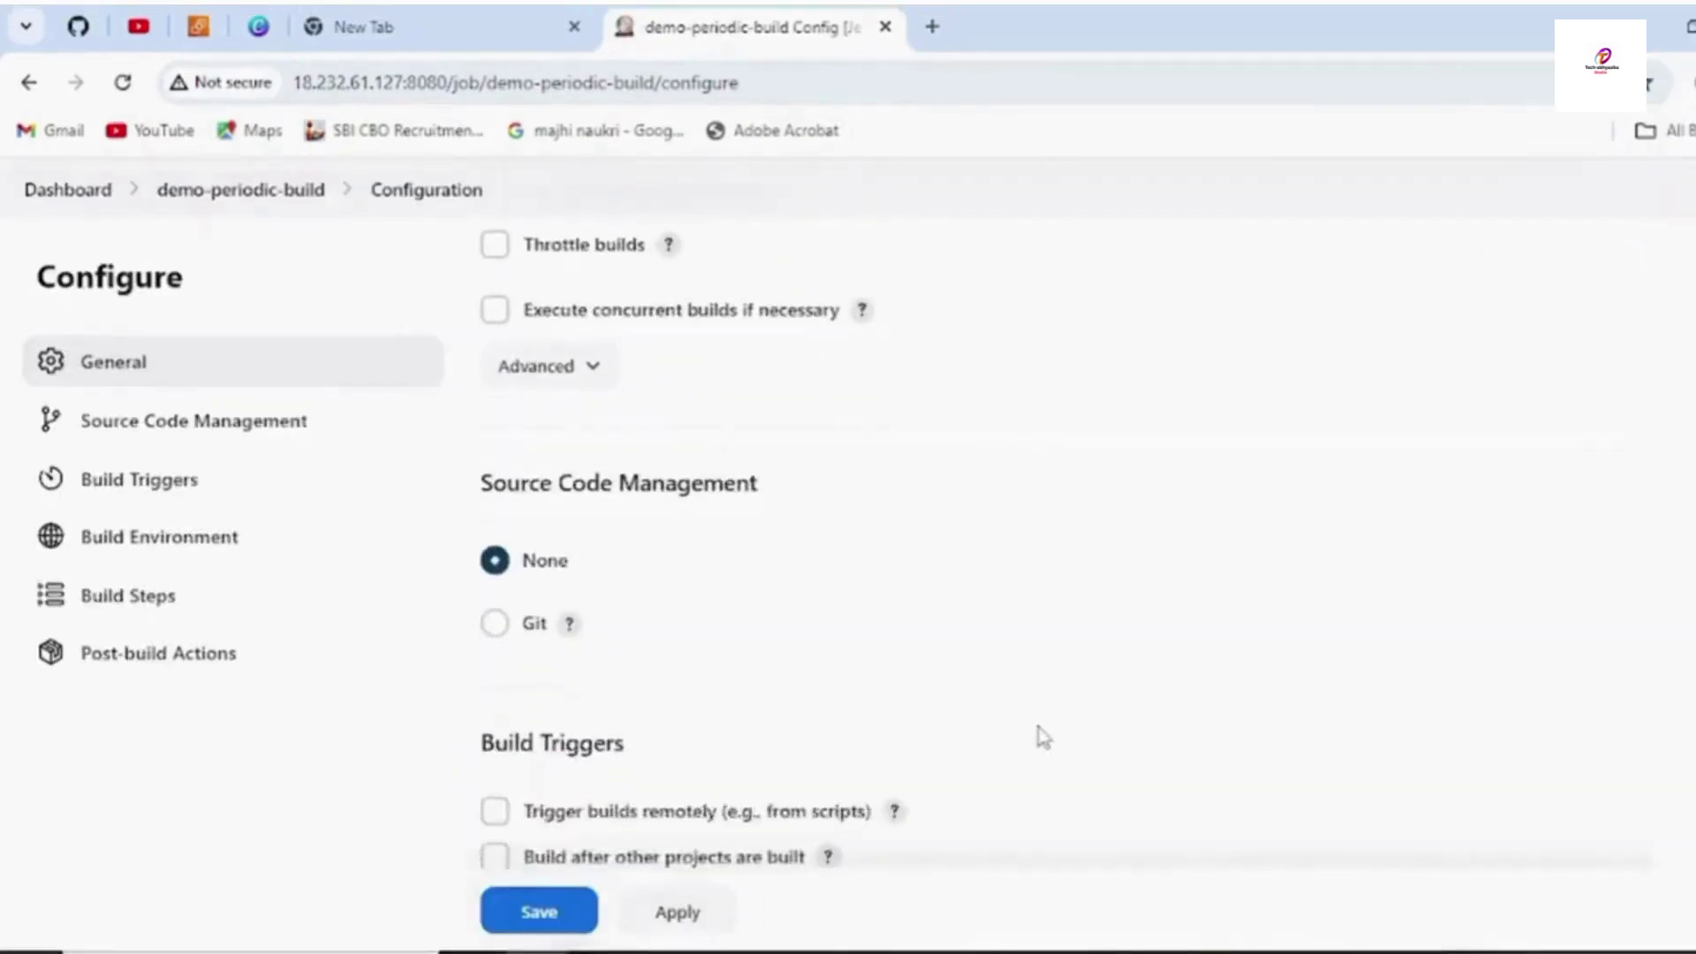